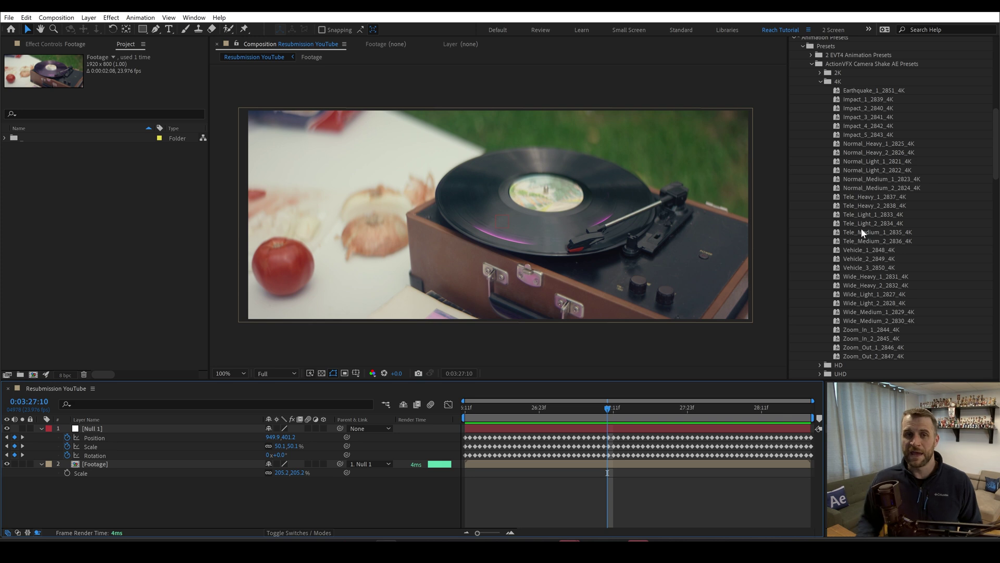
# - Preview the shaking record-player footage from the start of the timeline
pyautogui.click(469, 410)
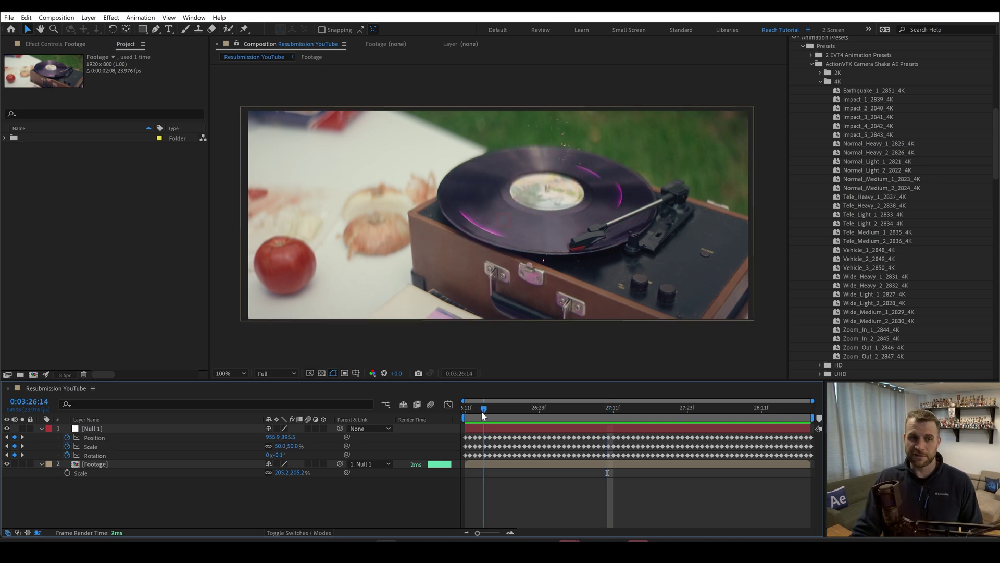
pyautogui.press('space')
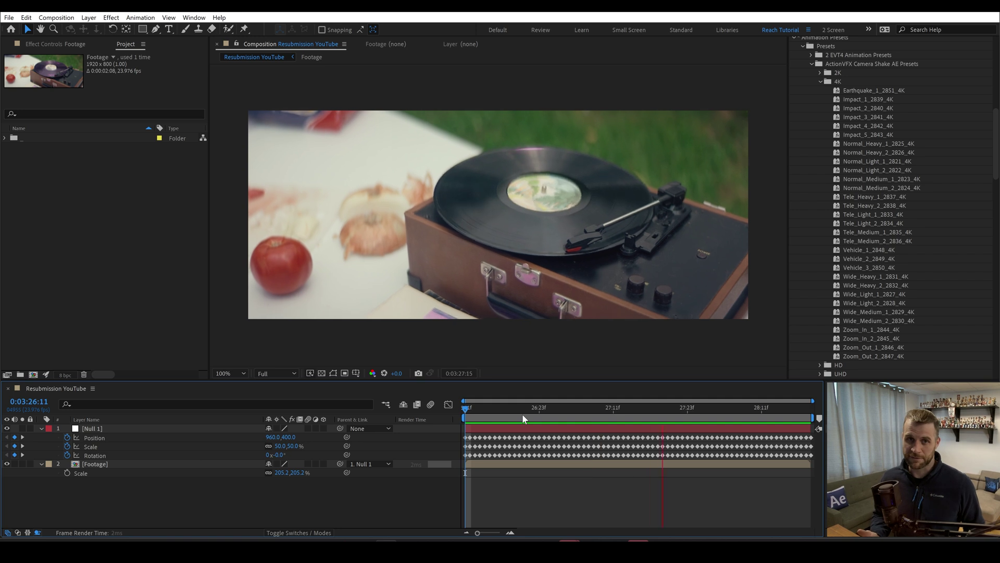
pyautogui.press('space')
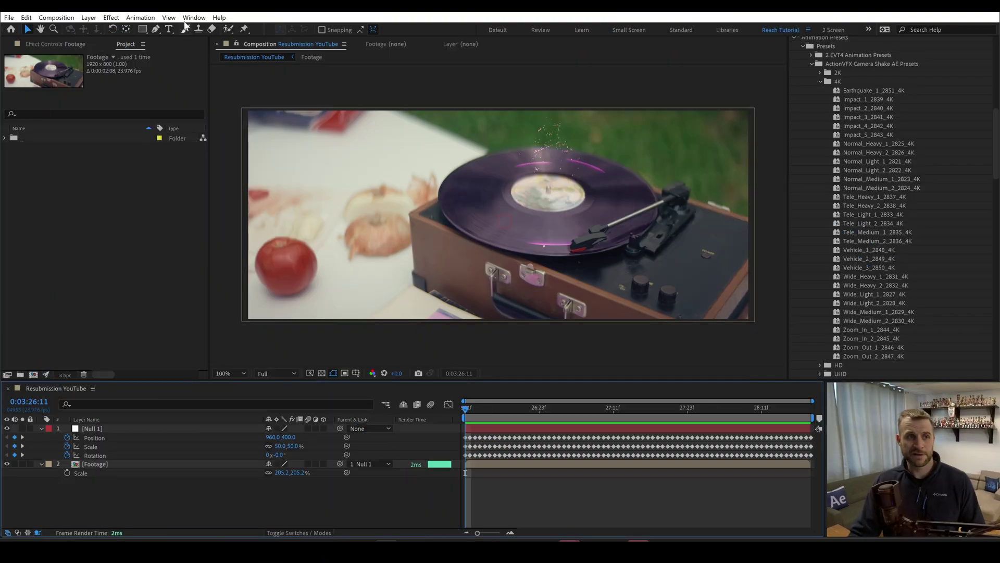
# - Run the ShakeBuddy1.0 script on Null 1 and select its Shake Buddy effect
pyautogui.click(193, 18)
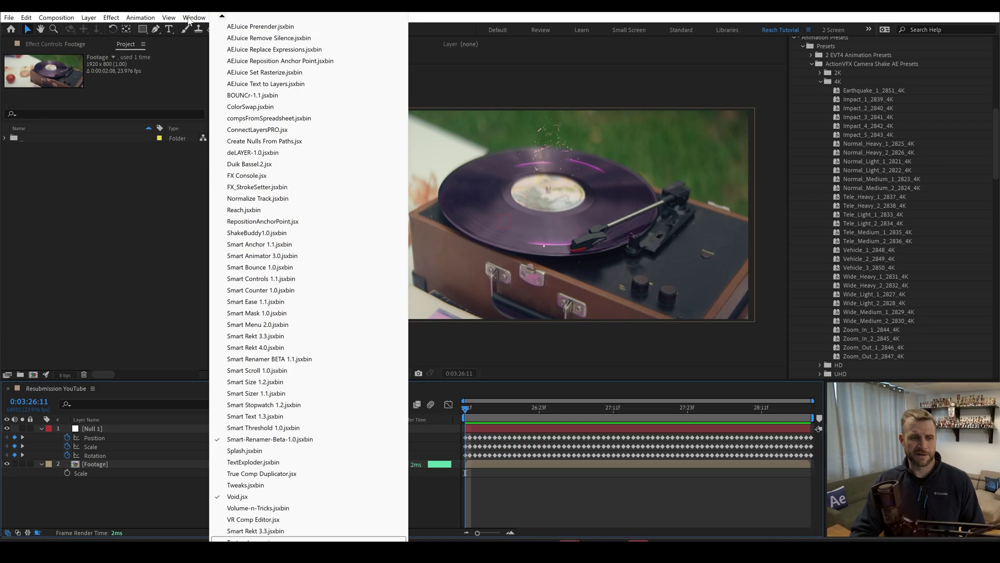
pyautogui.press('Up')
pyautogui.press('Up')
pyautogui.press('Up')
pyautogui.press('Up')
pyautogui.press('Up')
pyautogui.press('Up')
pyautogui.press('Up')
pyautogui.press('Up')
pyautogui.press('Up')
pyautogui.press('Up')
pyautogui.press('Up')
pyautogui.press('Up')
pyautogui.press('Up')
pyautogui.press('Up')
pyautogui.press('Up')
pyautogui.press('Up')
pyautogui.press('Up')
pyautogui.press('Up')
pyautogui.press('Up')
pyautogui.press('Up')
pyautogui.press('Up')
pyautogui.press('Up')
pyautogui.press('Up')
pyautogui.press('Up')
pyautogui.press('Up')
pyautogui.press('Up')
pyautogui.press('Up')
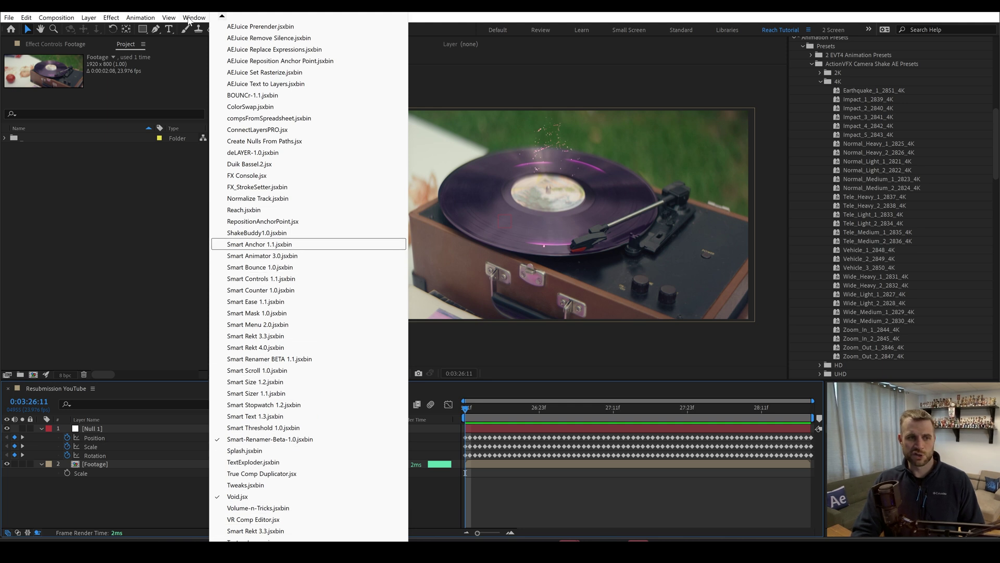
pyautogui.press('Return')
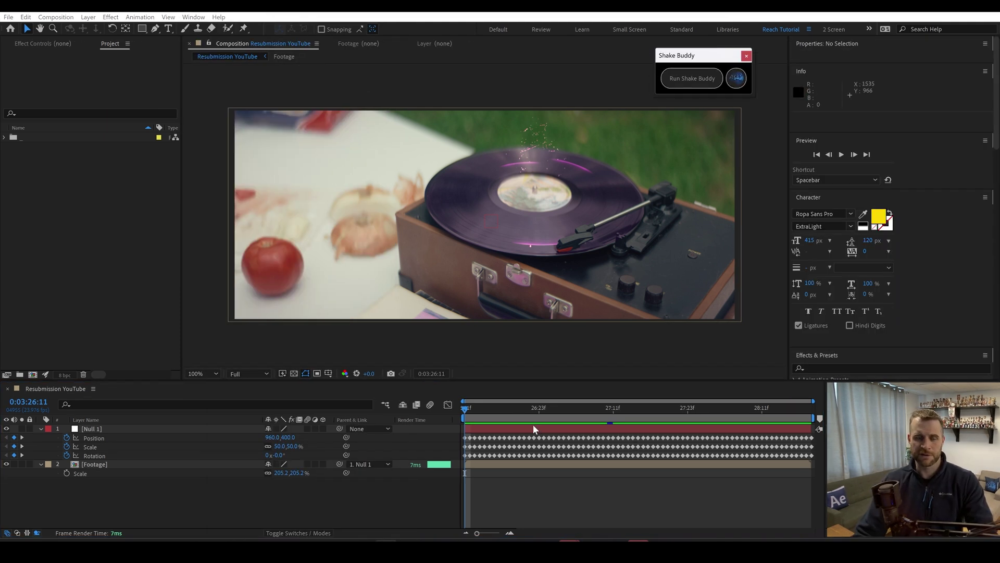
pyautogui.click(533, 427)
pyautogui.click(692, 81)
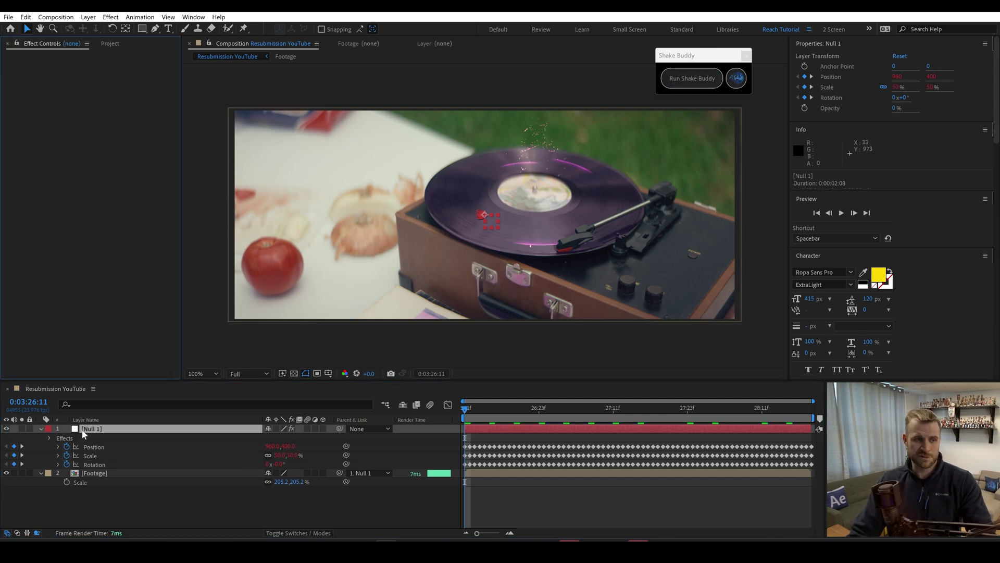
pyautogui.click(113, 514)
pyautogui.click(39, 66)
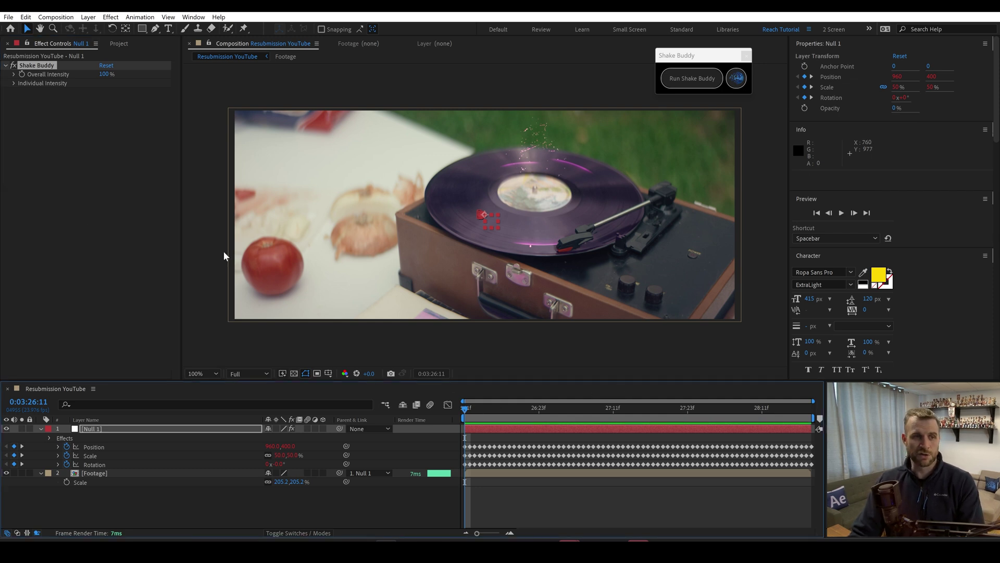
# - Preview the shake with Overall Intensity at 0%, then at 30%
pyautogui.click(105, 74)
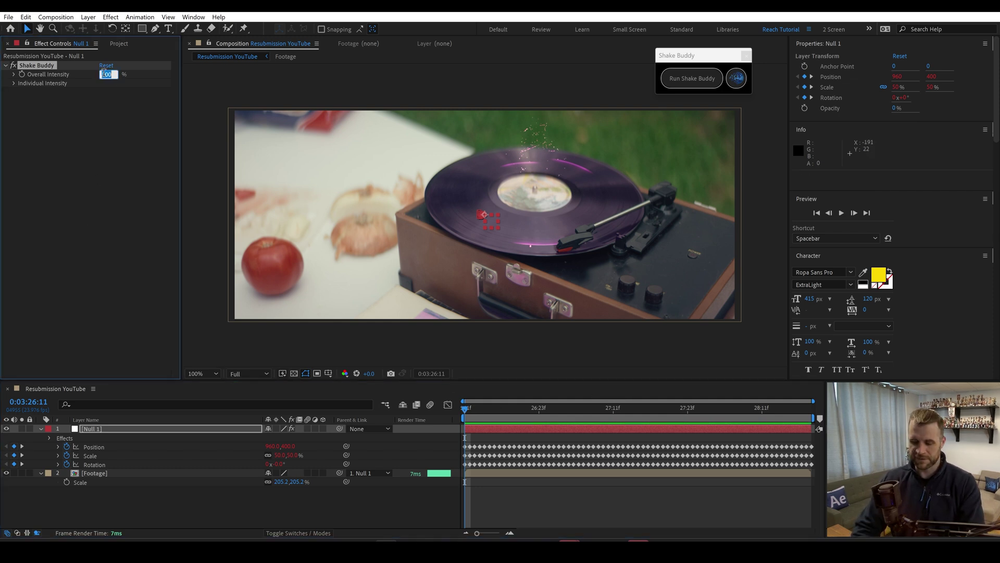
pyautogui.write('0')
pyautogui.press('Return')
pyautogui.press('space')
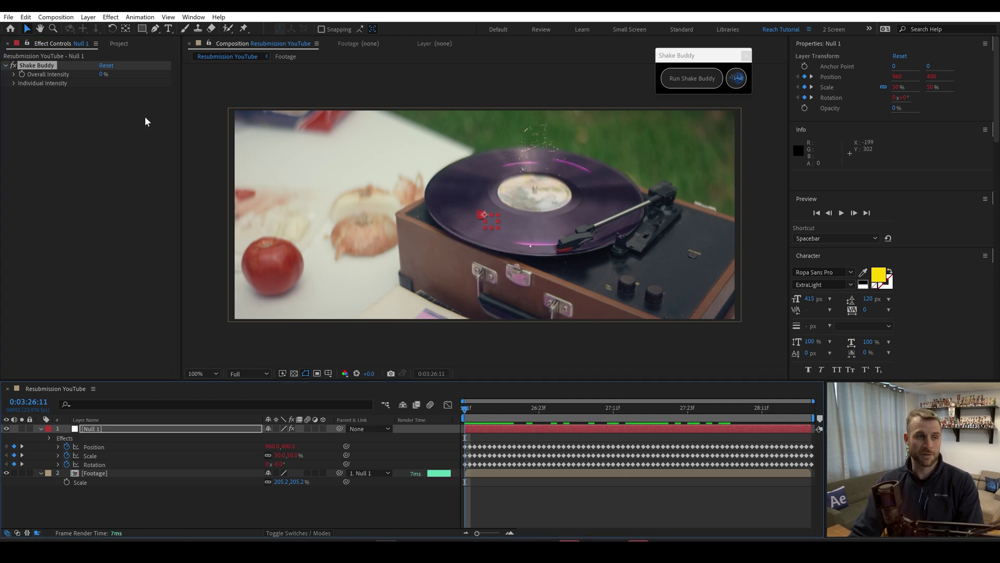
pyautogui.click(102, 74)
pyautogui.write('30')
pyautogui.press('Return')
pyautogui.press('space')
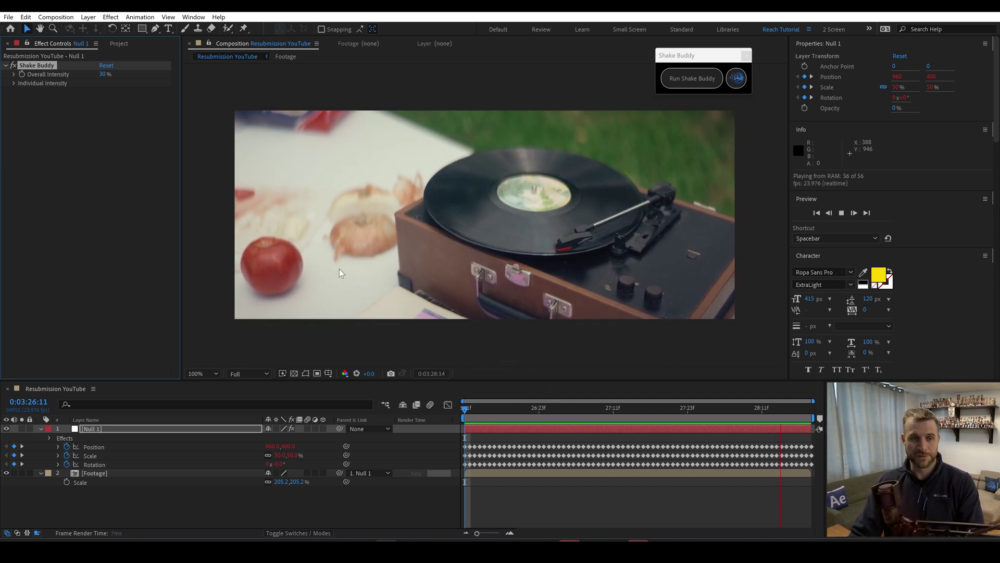
# - Reset Overall Intensity to 100% and expand the Individual Intensity settings
pyautogui.click(103, 74)
pyautogui.write('100')
pyautogui.press('Return')
pyautogui.click(14, 84)
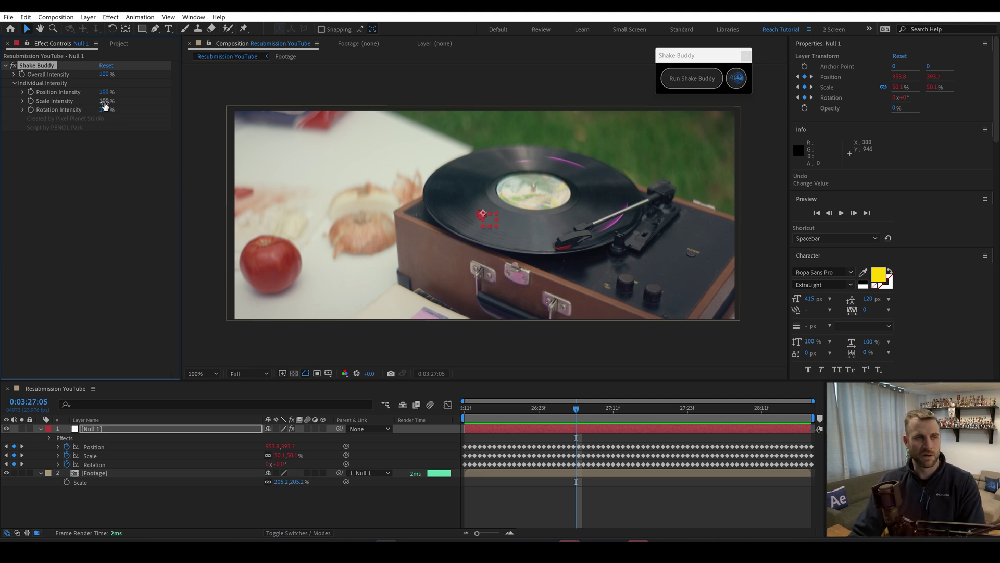
# - Set Scale and Rotation Intensity to 0% and preview the position-only shake
pyautogui.click(104, 101)
pyautogui.write('0')
pyautogui.press('Tab')
pyautogui.write('0')
pyautogui.press('Return')
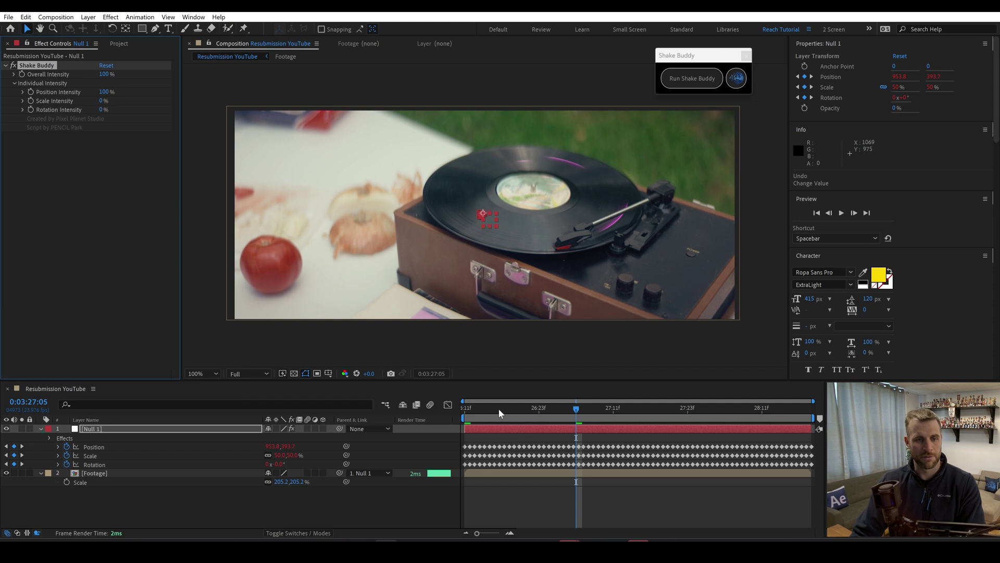
pyautogui.press('space')
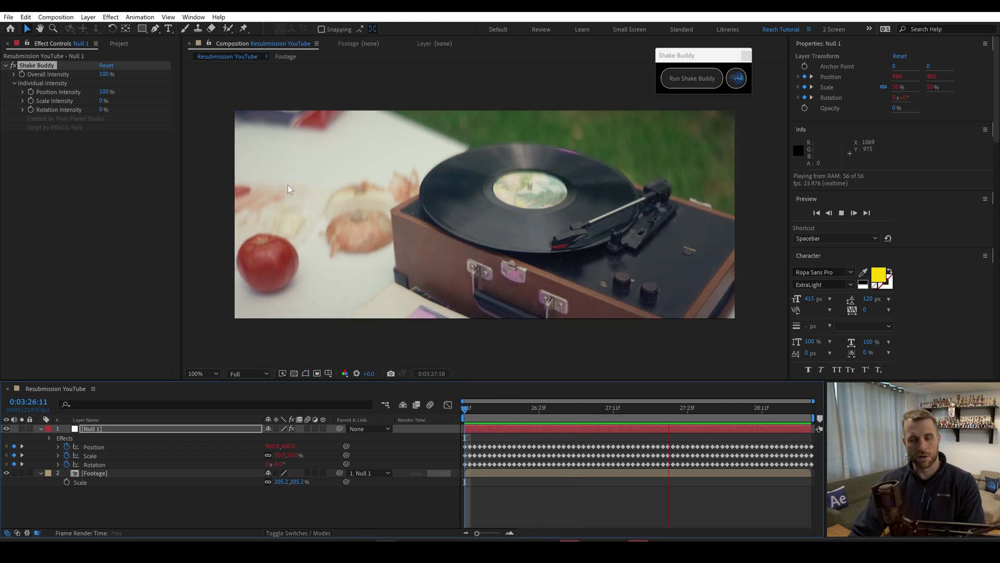
# - Raise Position Intensity to 194% and restore Scale and Rotation Intensity to 100%
pyautogui.moveTo(100, 75); pyautogui.dragTo(148, 74)
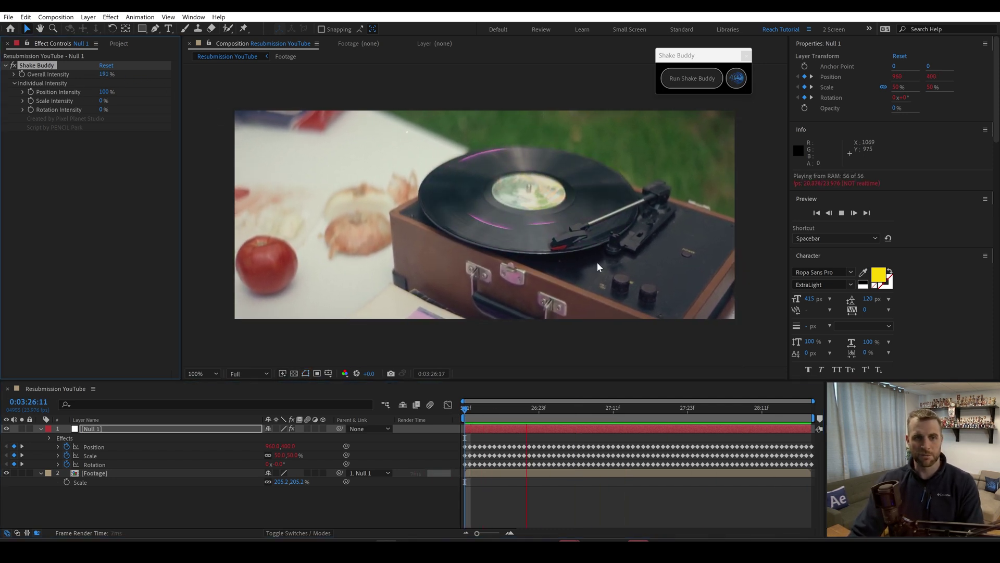
pyautogui.hotkey('ctrl', 'z')
pyautogui.moveTo(106, 91); pyautogui.dragTo(149, 99)
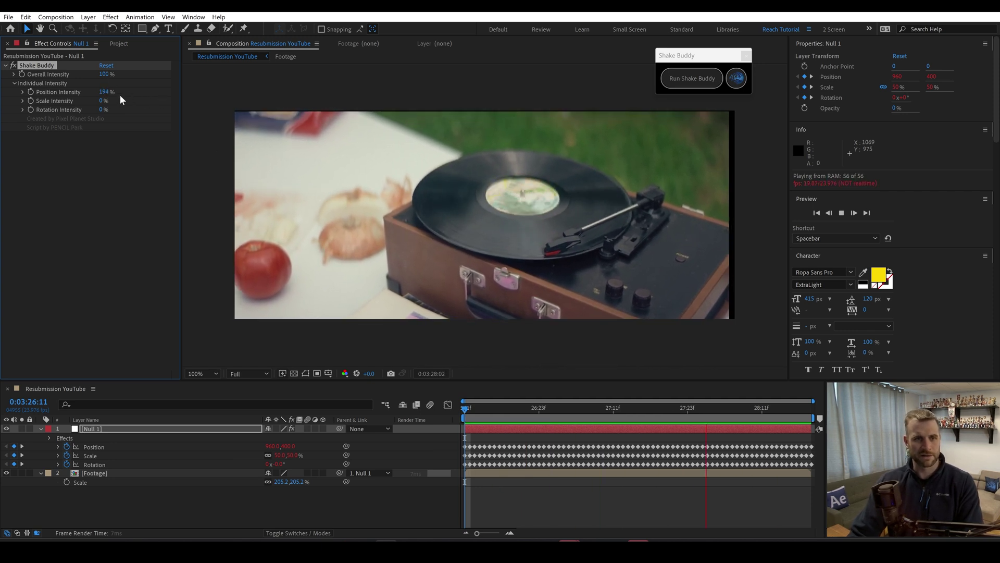
pyautogui.click(102, 101)
pyautogui.write('100')
pyautogui.press('Tab')
pyautogui.write('100')
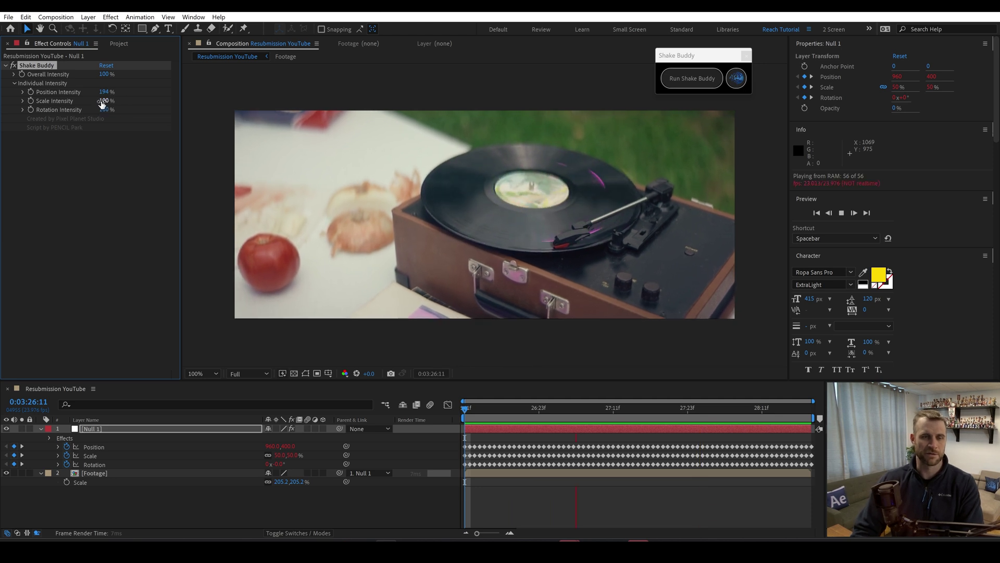
pyautogui.press('Return')
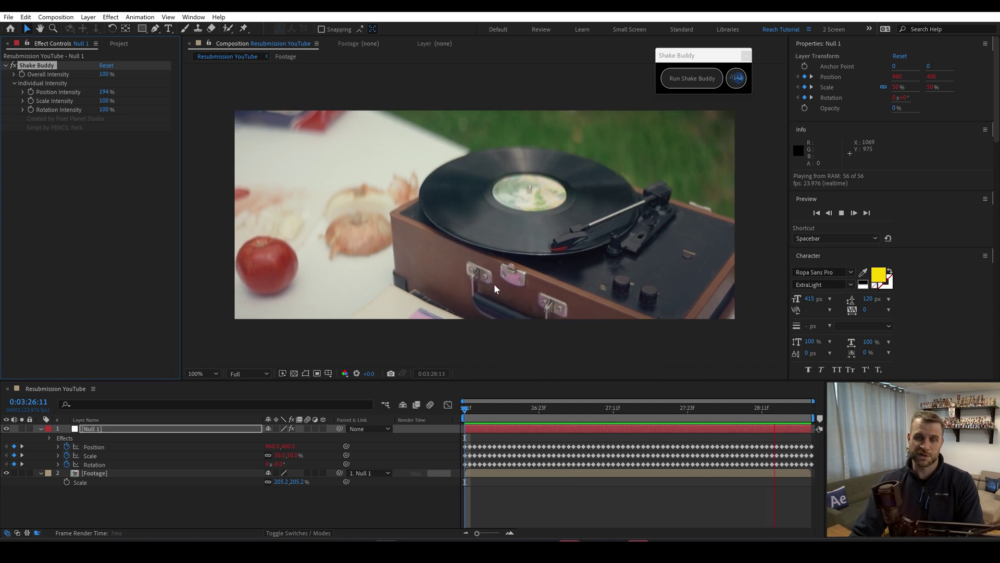
pyautogui.press('space')
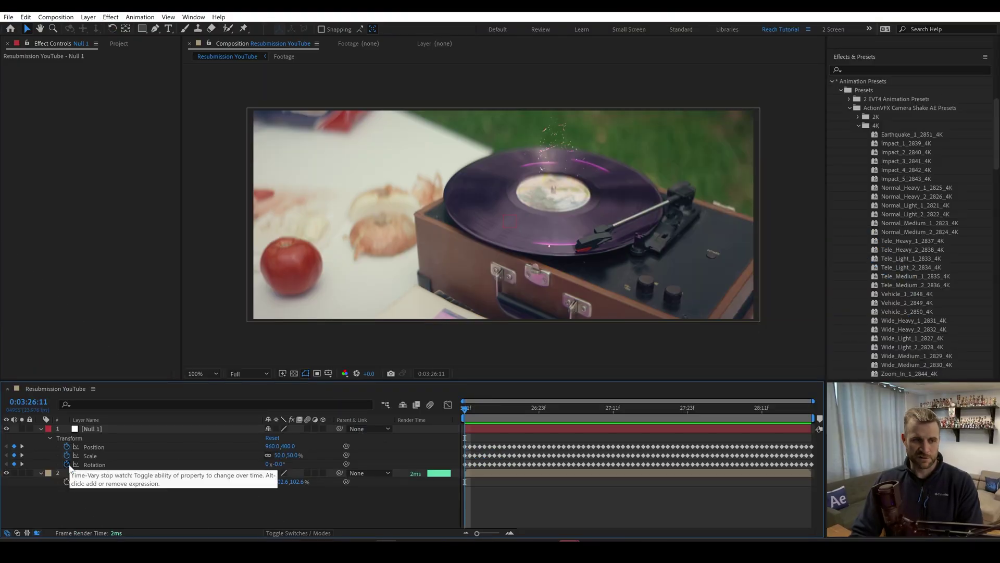
# - Give Null 1's Rotation the expression startvalue= valueAtTime(0);
pyautogui.keyDown('alt'); pyautogui.click(67, 464); pyautogui.keyUp('alt')
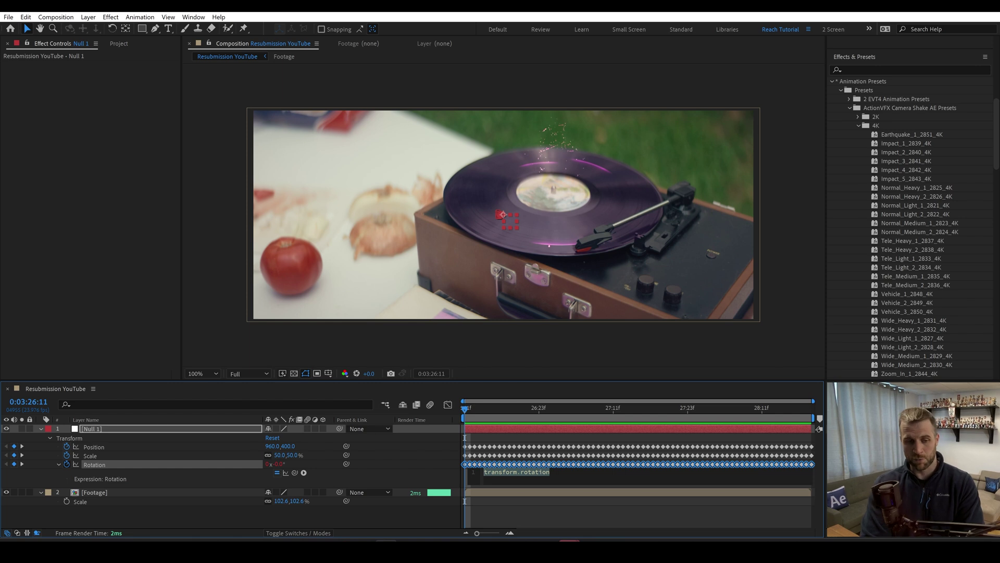
pyautogui.write('startvalue')
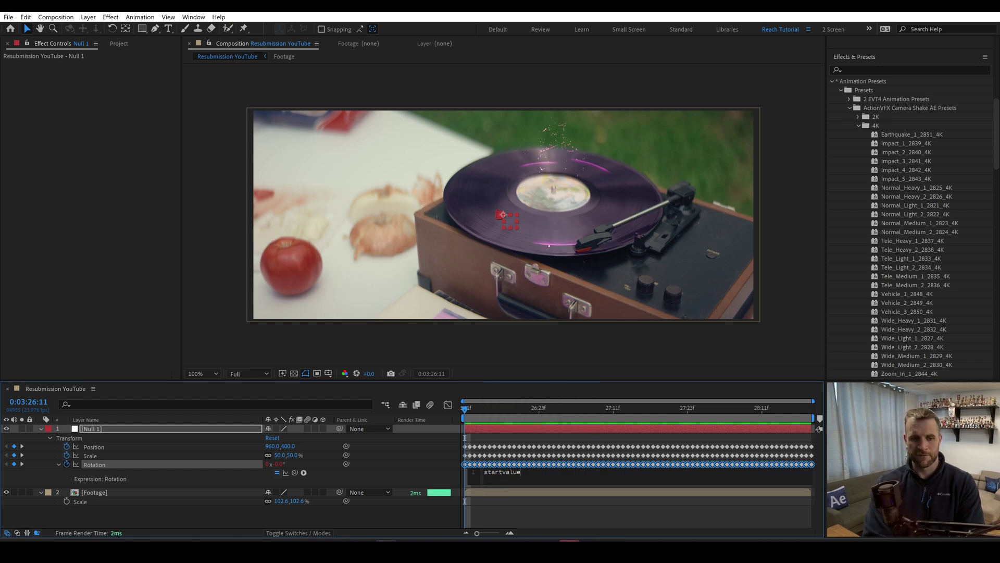
pyautogui.write('= value')
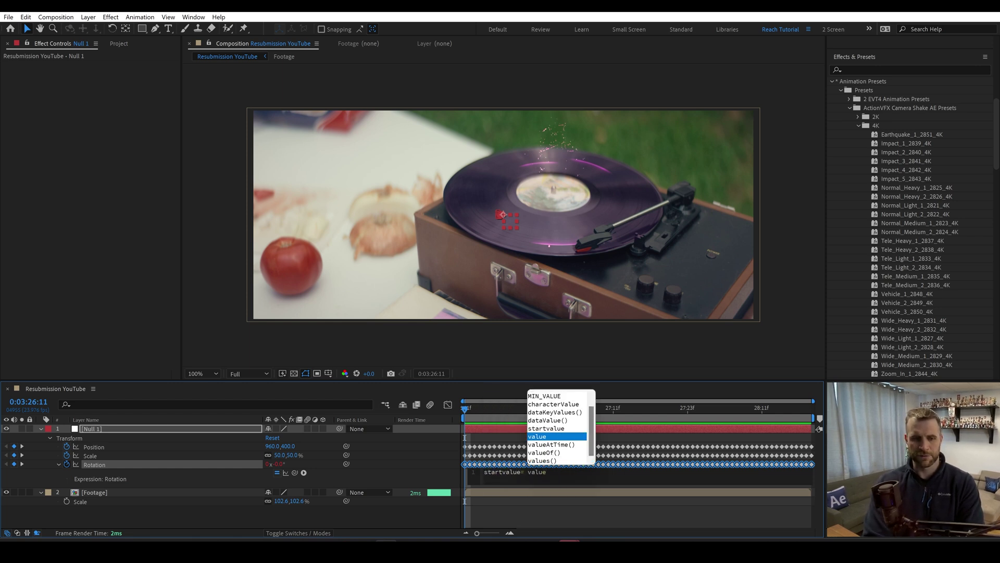
pyautogui.write('at')
pyautogui.press('Return')
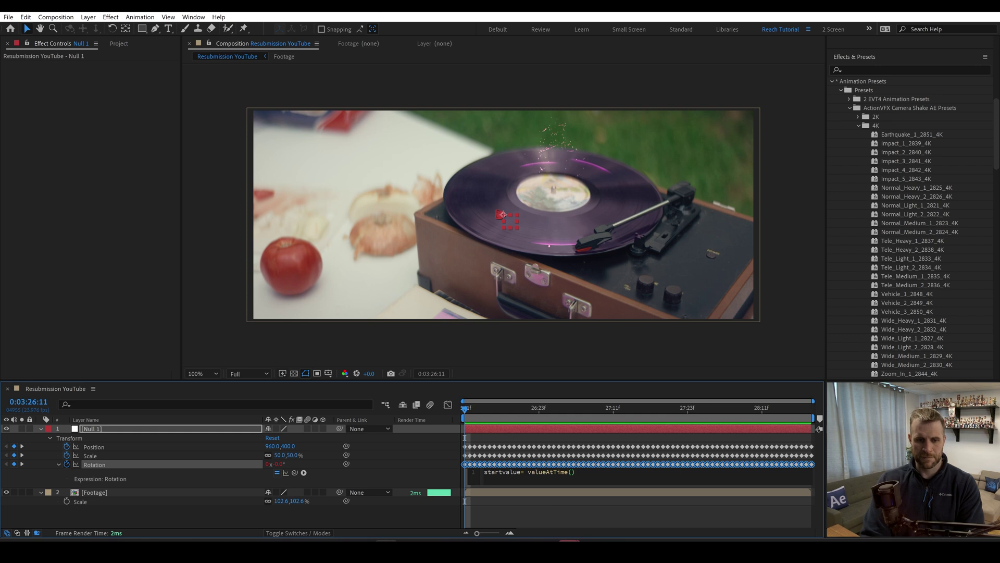
pyautogui.write('0')
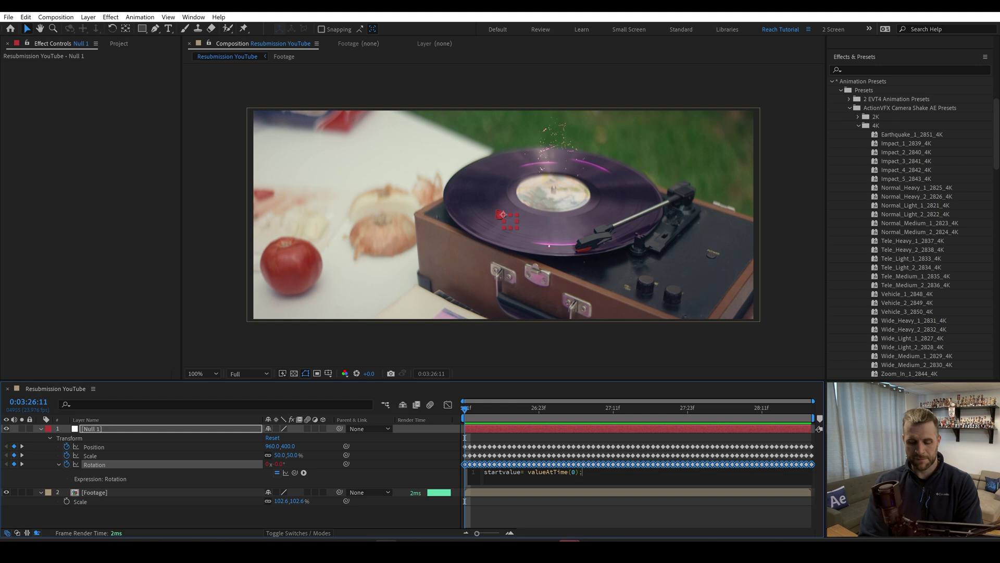
# - Add a Slider Control to Null 1 and rename it Intensity
pyautogui.click(478, 429)
pyautogui.hotkey('ctrl', 'space')
pyautogui.write('slid')
pyautogui.click(478, 434)
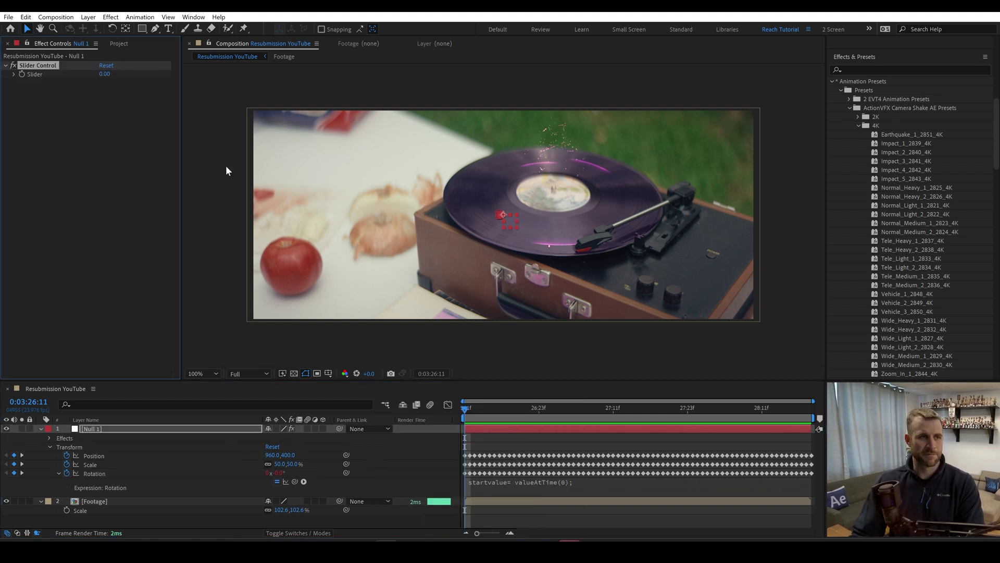
pyautogui.click(46, 65)
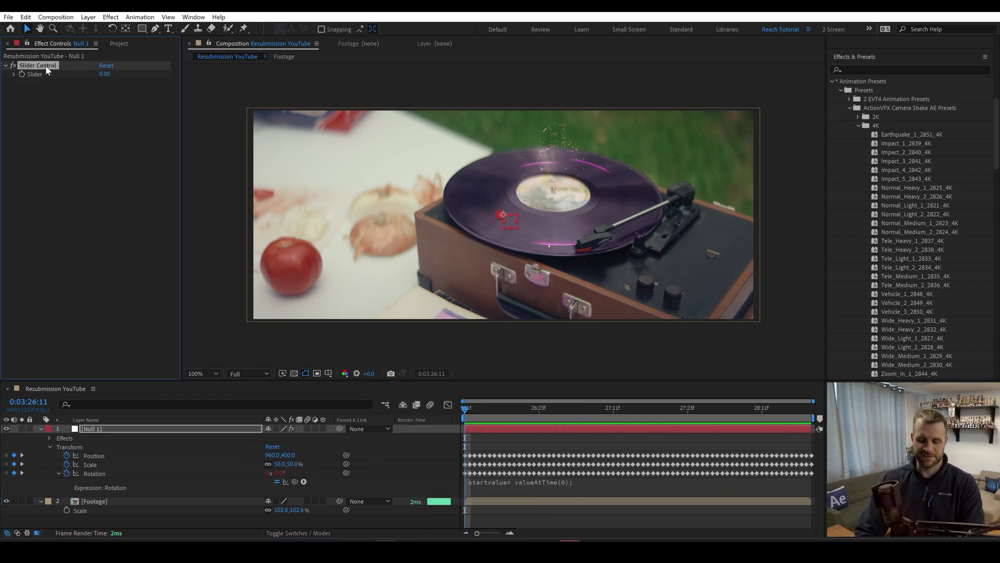
pyautogui.press('Return')
pyautogui.write('Intensity')
pyautogui.press('Return')
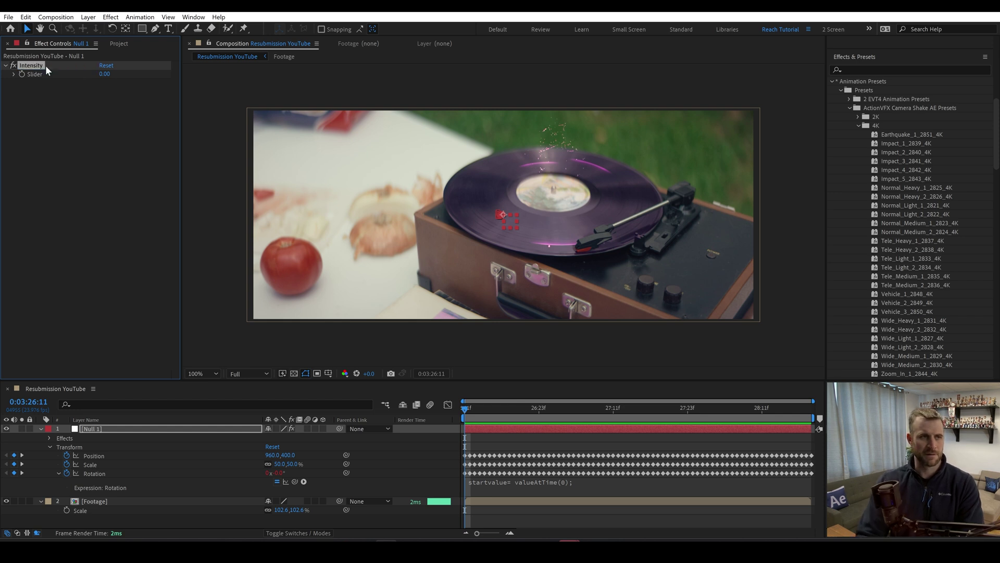
# - Add the line intensity=effect("Intensity")("Slider"); to the Rotation expression
pyautogui.click(597, 482)
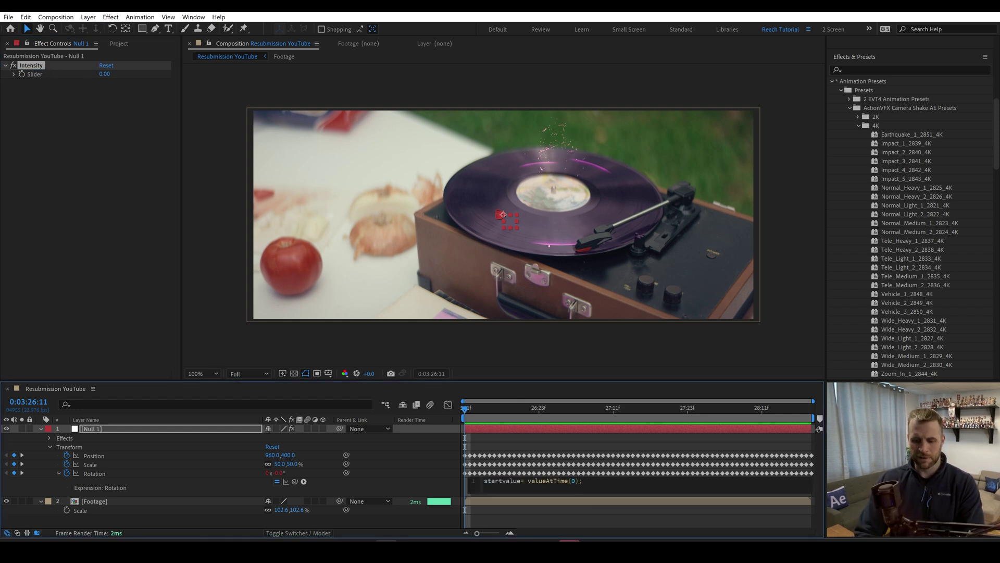
pyautogui.write('int')
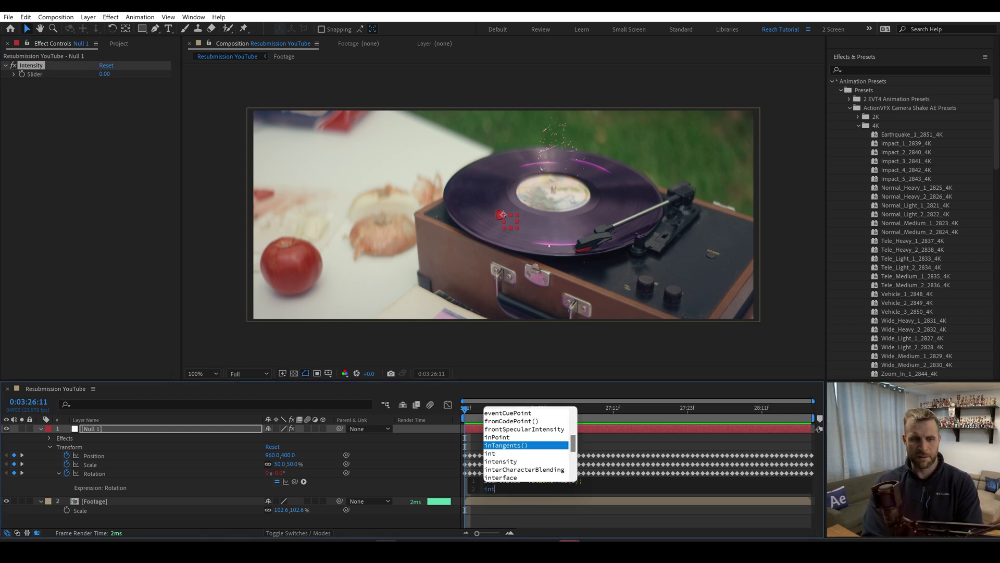
pyautogui.write('ensity=')
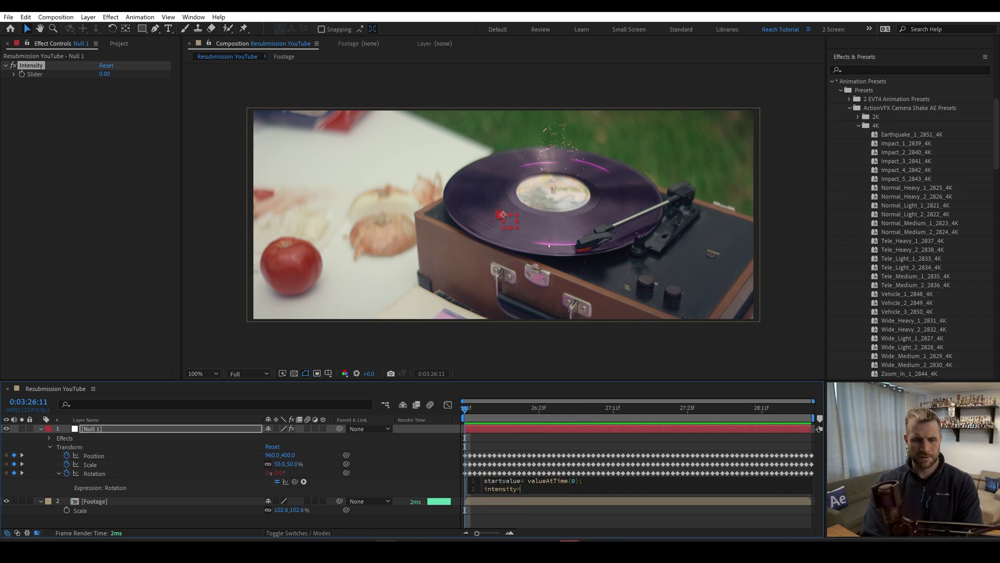
pyautogui.moveTo(150, 277); pyautogui.dragTo(35, 74)
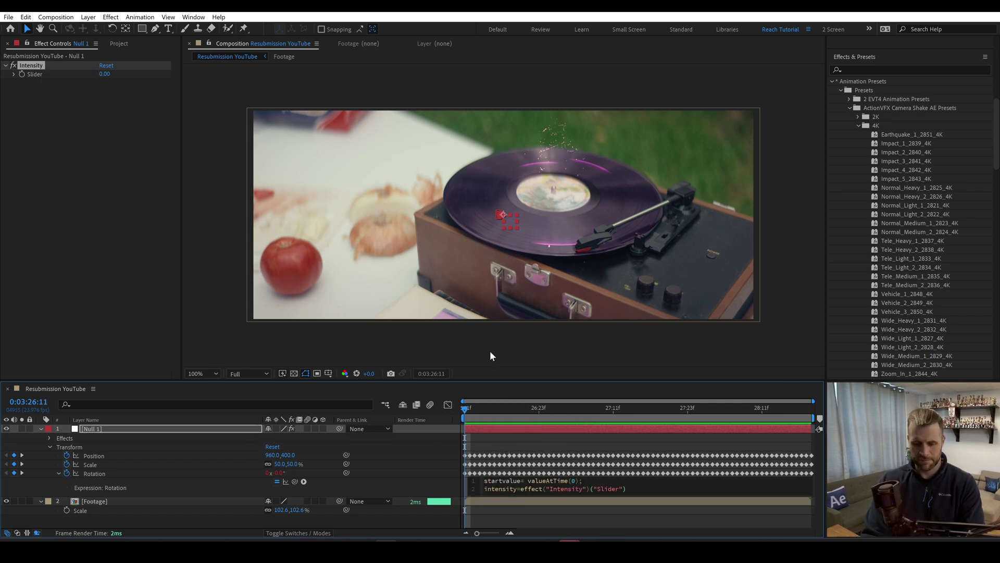
pyautogui.write(';')
pyautogui.press('Return')
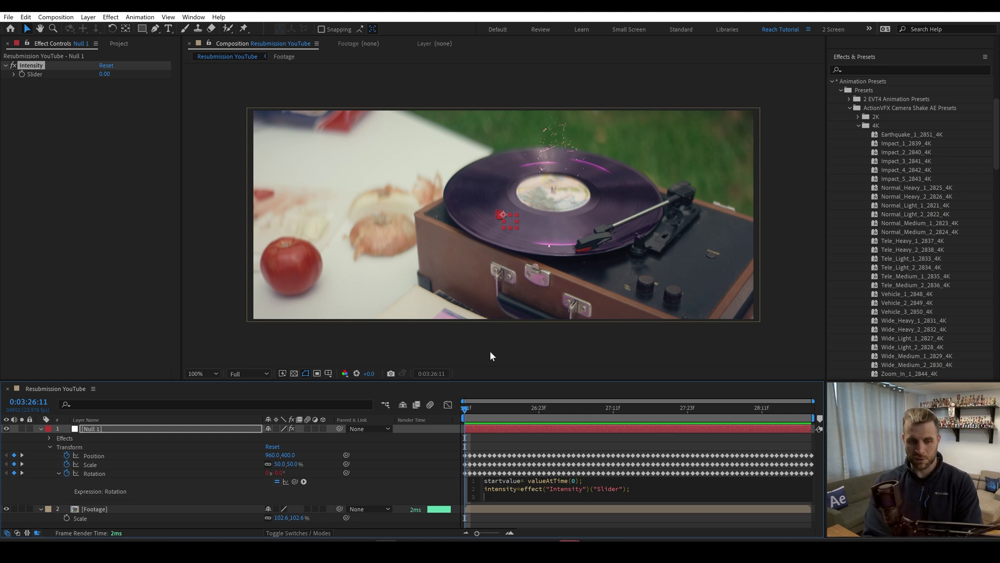
# - Add the lines difference=value-startvalue; and startvalue+difference*intensity to the Rotation expression
pyautogui.write('differe')
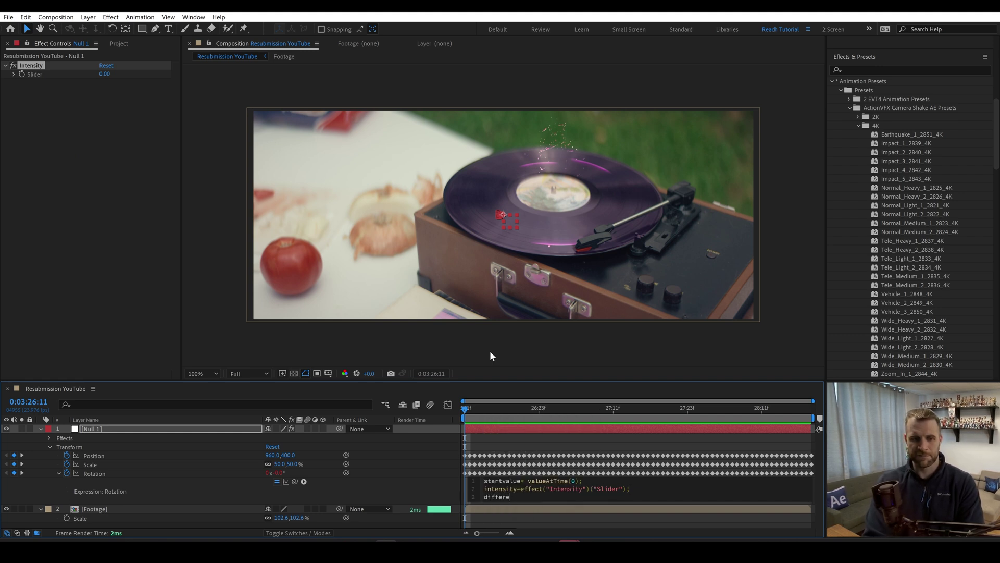
pyautogui.write('nce=')
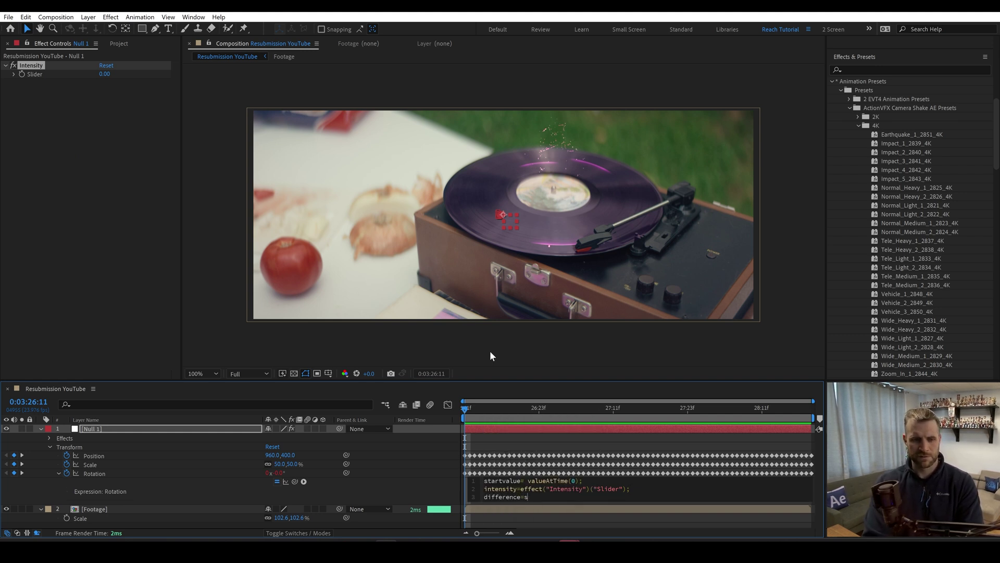
pyautogui.write('value')
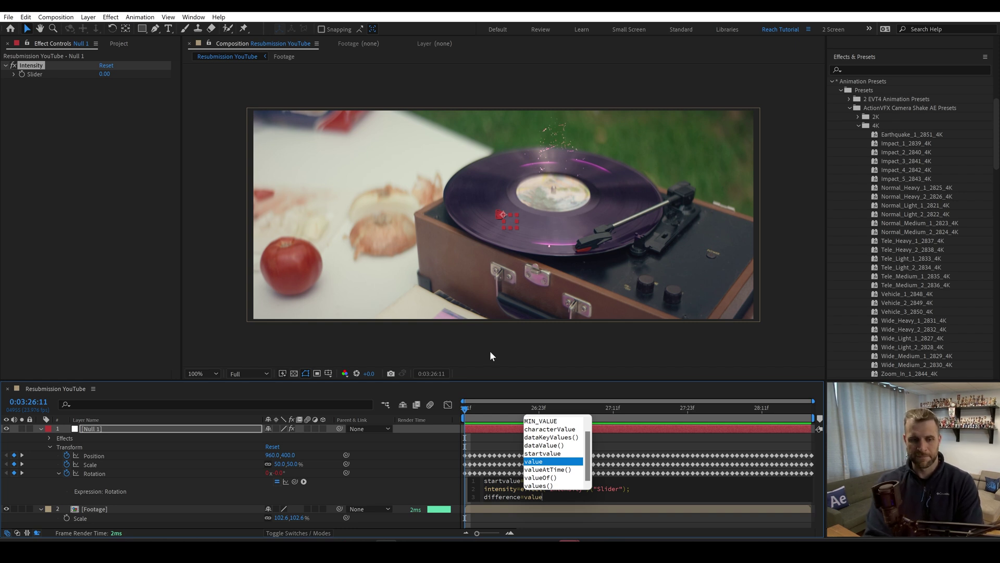
pyautogui.write('-startvalue')
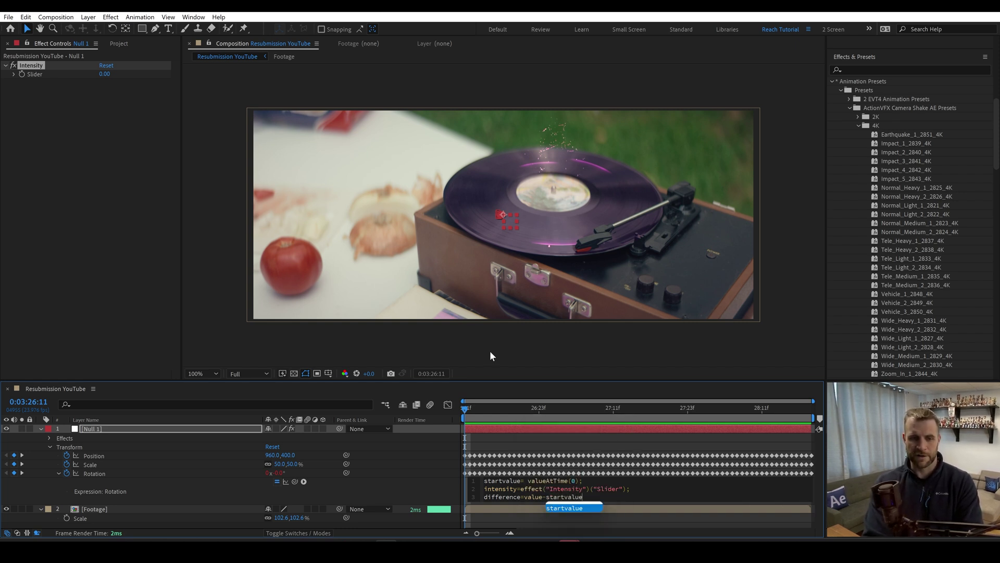
pyautogui.press('Escape')
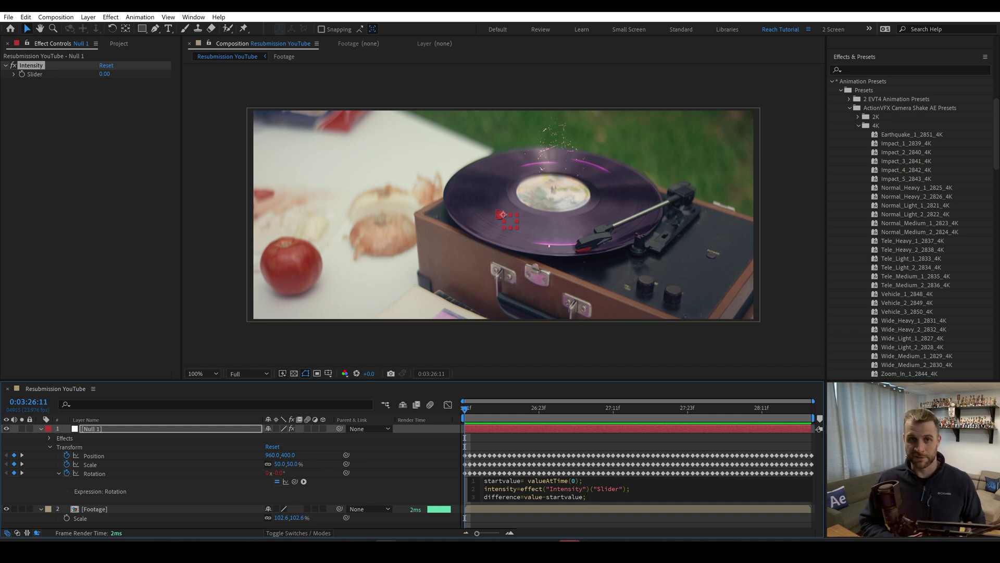
pyautogui.press('Return')
pyautogui.write('star')
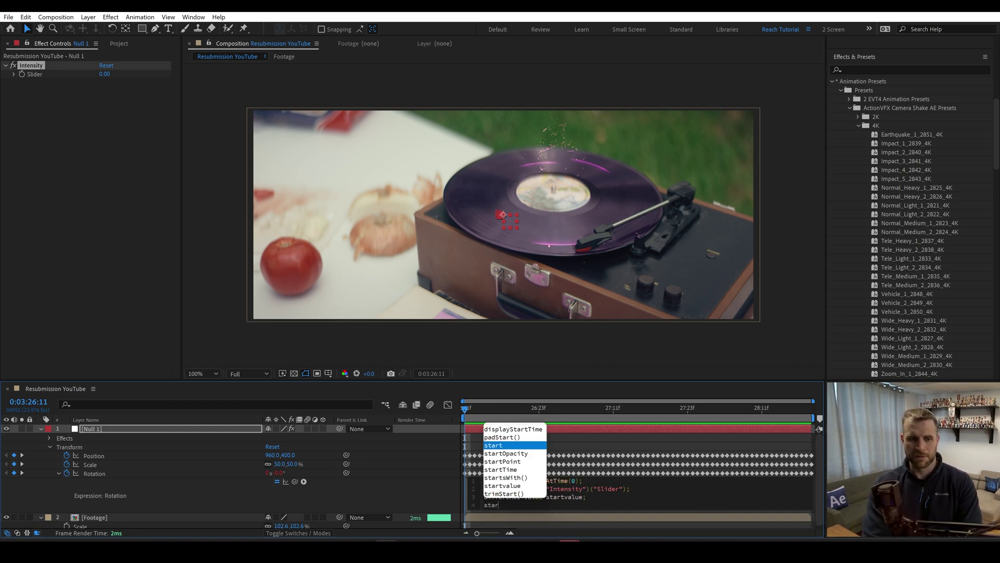
pyautogui.write('tvalue+d')
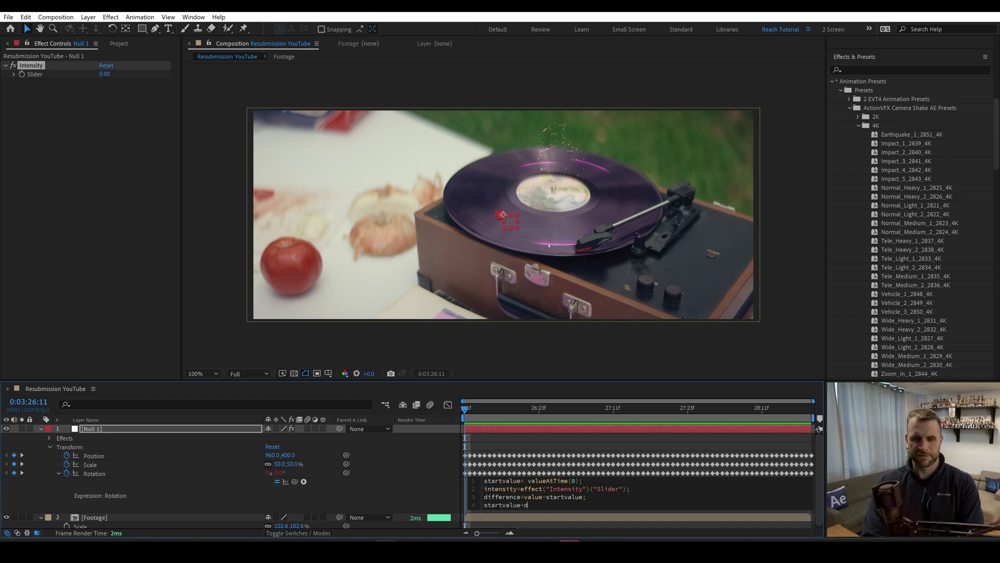
pyautogui.write('ifference*intensity')
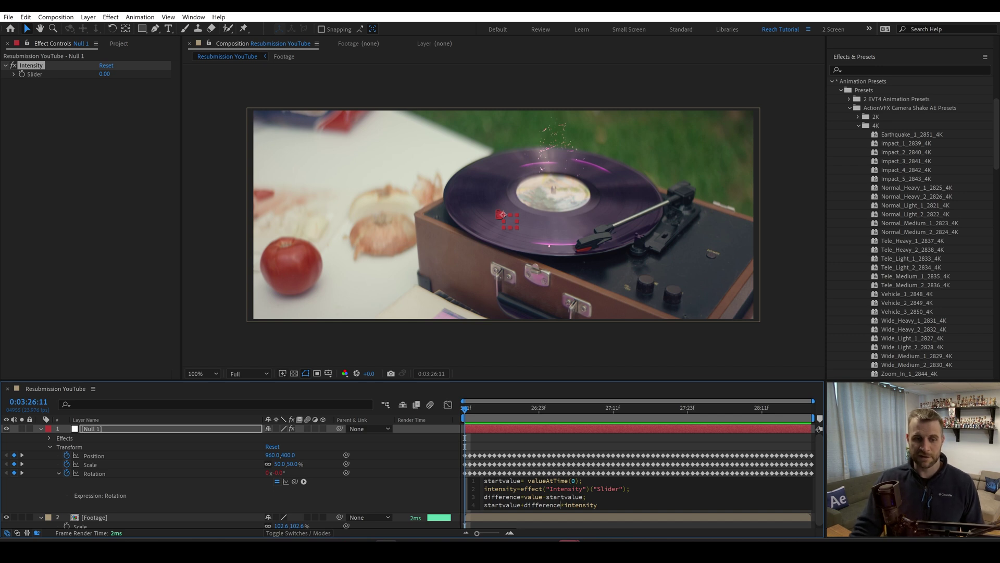
# - Copy the Rotation expression onto Null 1's Scale and Position
pyautogui.click(550, 441)
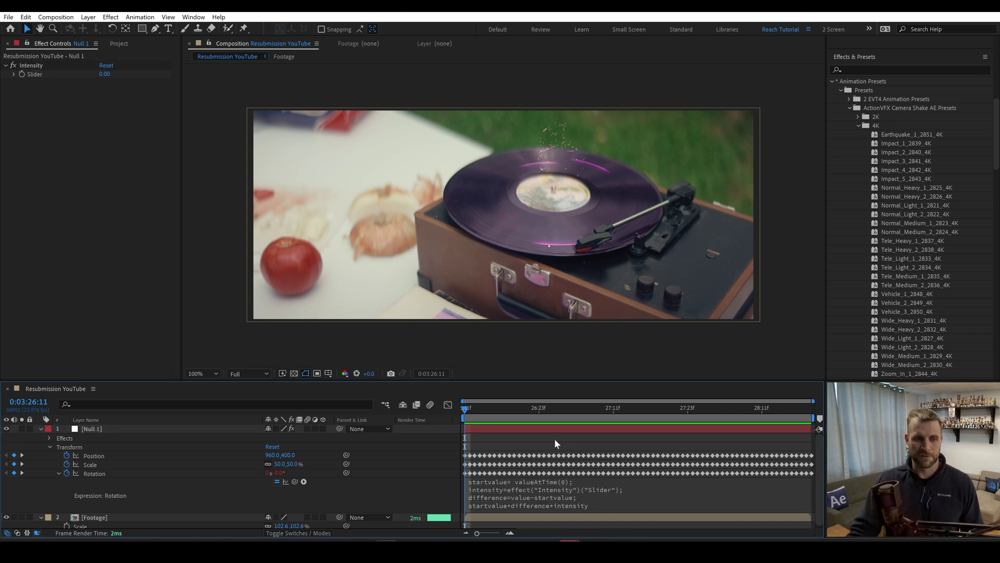
pyautogui.click(492, 489)
pyautogui.hotkey('ctrl', 'c')
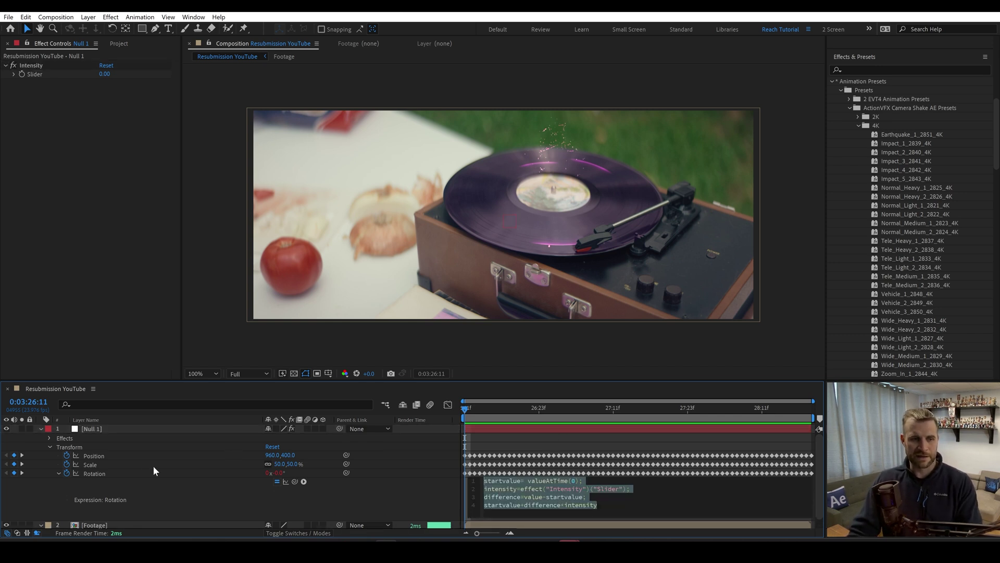
pyautogui.keyDown('alt'); pyautogui.click(67, 464); pyautogui.keyUp('alt')
pyautogui.hotkey('ctrl', 'v')
pyautogui.keyDown('alt'); pyautogui.click(67, 454); pyautogui.keyUp('alt')
pyautogui.hotkey('ctrl', 'v')
pyautogui.click(493, 438)
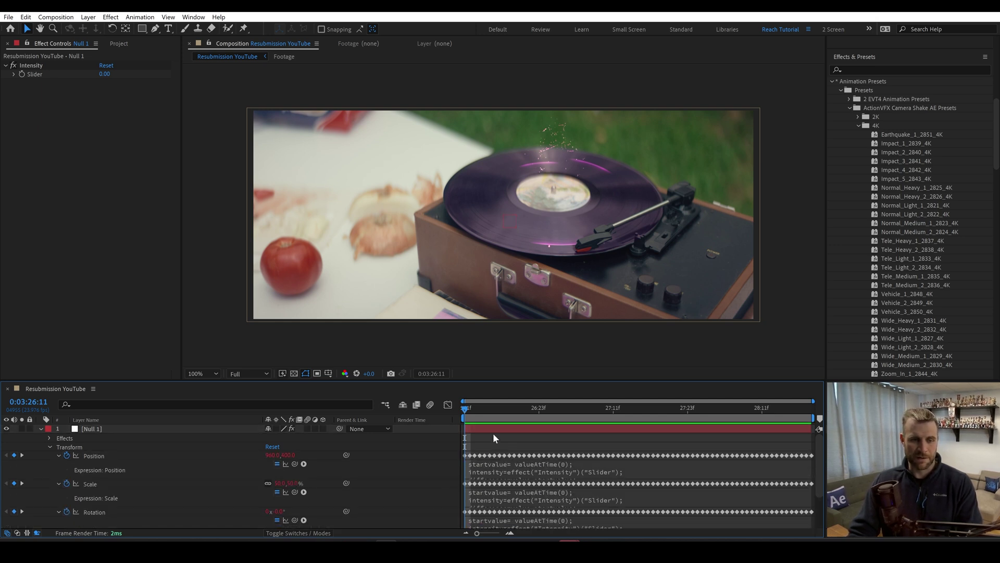
# - Parent the Footage layer to Null 1 and preview the shake
pyautogui.click(41, 428)
pyautogui.moveTo(340, 438); pyautogui.dragTo(152, 426)
pyautogui.press('space')
pyautogui.press('space')
pyautogui.press('space')
pyautogui.press('space')
pyautogui.press('space')
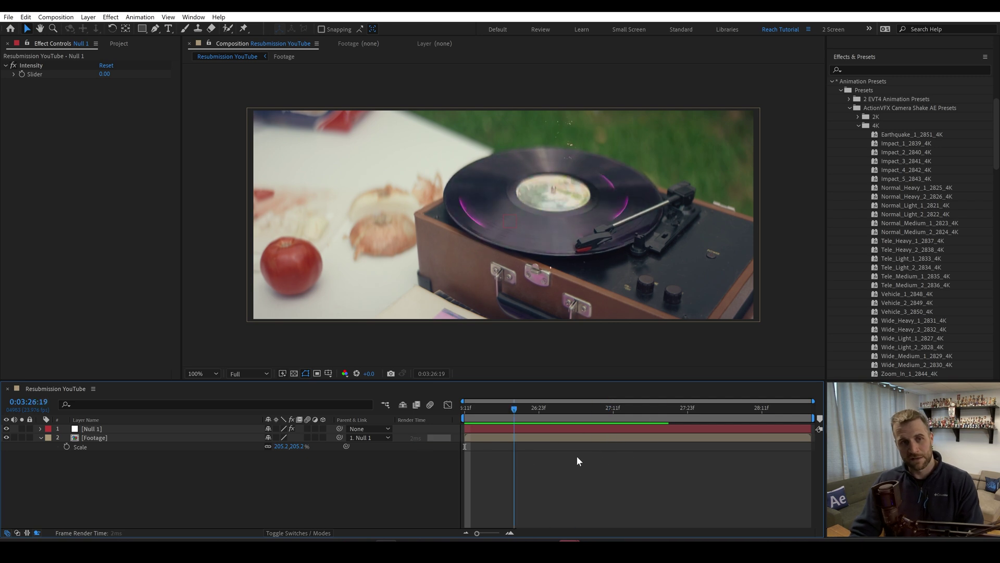
pyautogui.press('space')
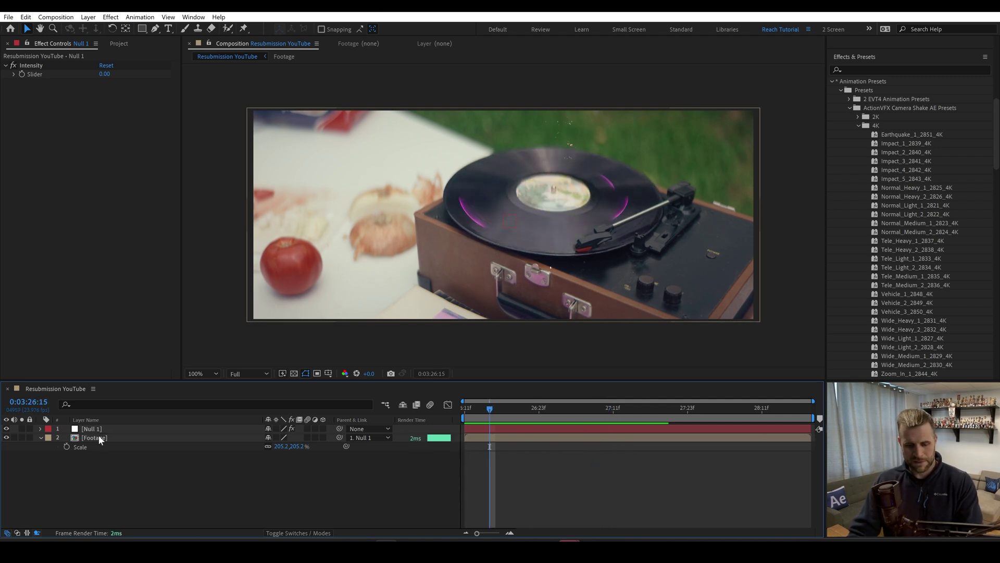
pyautogui.click(99, 436)
# - Append /100 to the Intensity slider reference in the Rotation expression
pyautogui.click(96, 428)
pyautogui.press('e')
pyautogui.press('e')
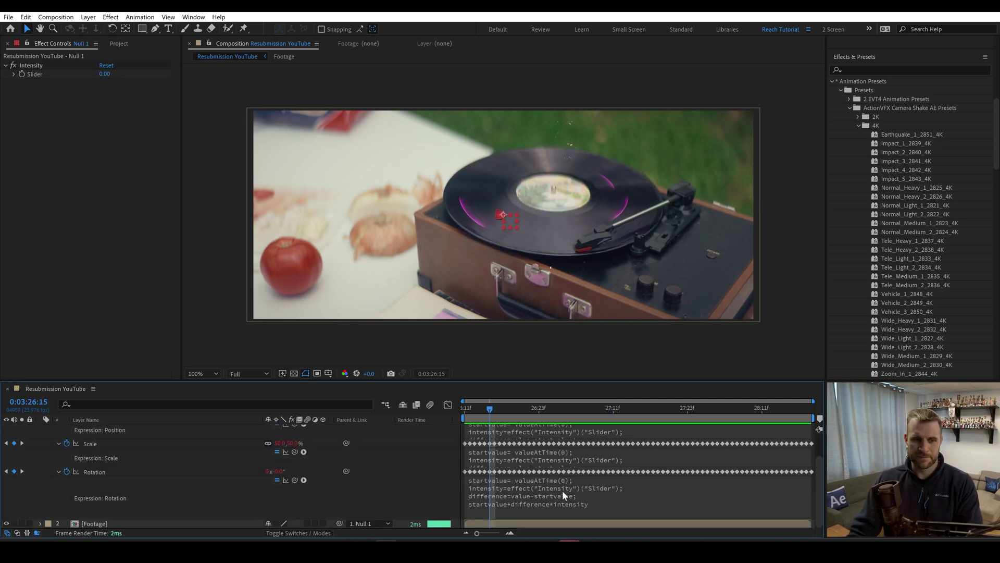
pyautogui.click(619, 489)
pyautogui.click(627, 489)
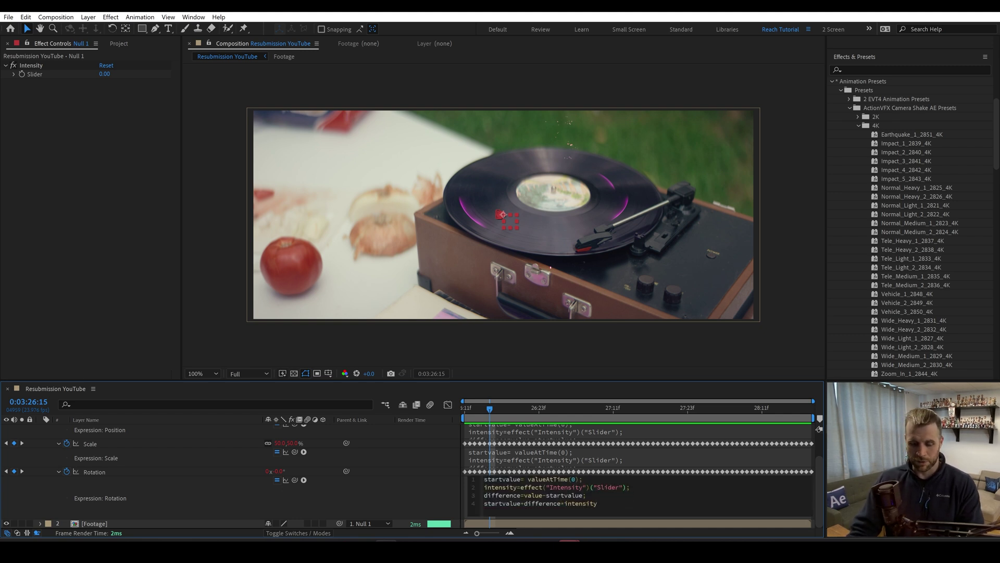
pyautogui.write('/100')
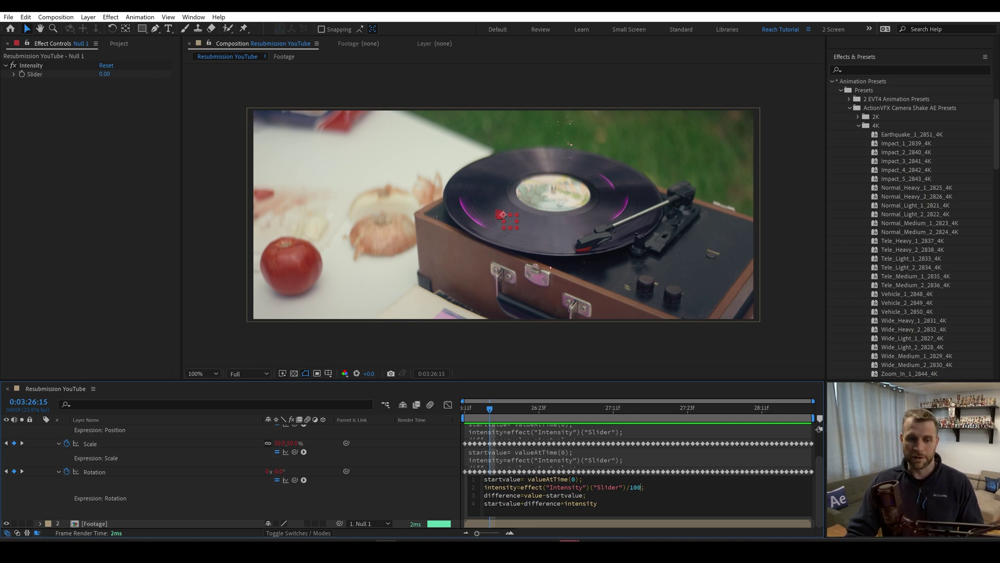
# - Replace the Scale and Position expressions with the updated Rotation expression
pyautogui.hotkey('ctrl', 'a')
pyautogui.hotkey('ctrl', 'c')
pyautogui.click(564, 460)
pyautogui.hotkey('ctrl', 'a')
pyautogui.hotkey('ctrl', 'v')
pyautogui.click(563, 431)
pyautogui.hotkey('ctrl', 'a')
pyautogui.hotkey('ctrl', 'v')
pyautogui.click(432, 465)
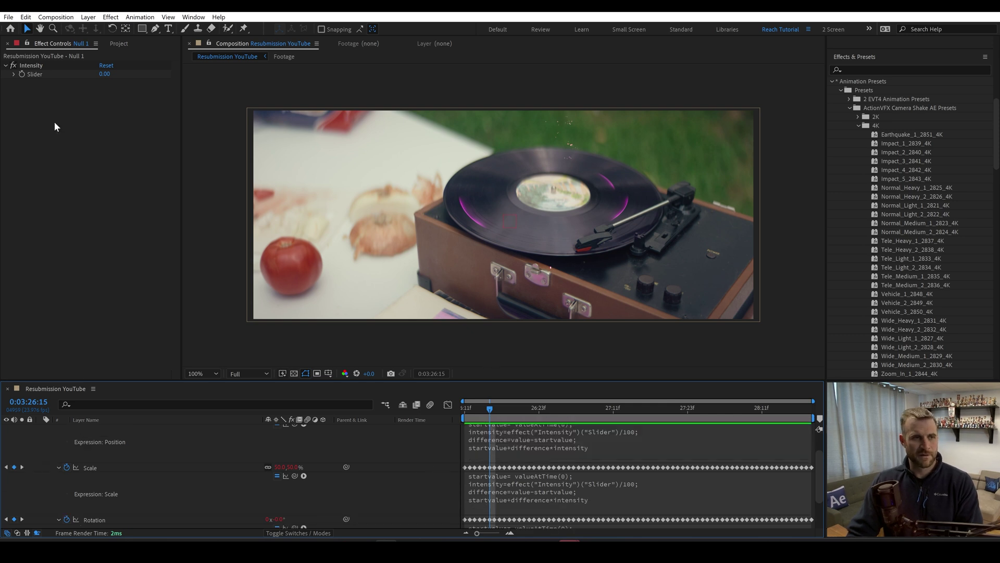
pyautogui.press('pageup')
pyautogui.press('pageup')
pyautogui.press('pageup')
# - Set the Intensity slider to 100 near 0:03:26:17 and preview the shake
pyautogui.scroll(2, 167, 466)
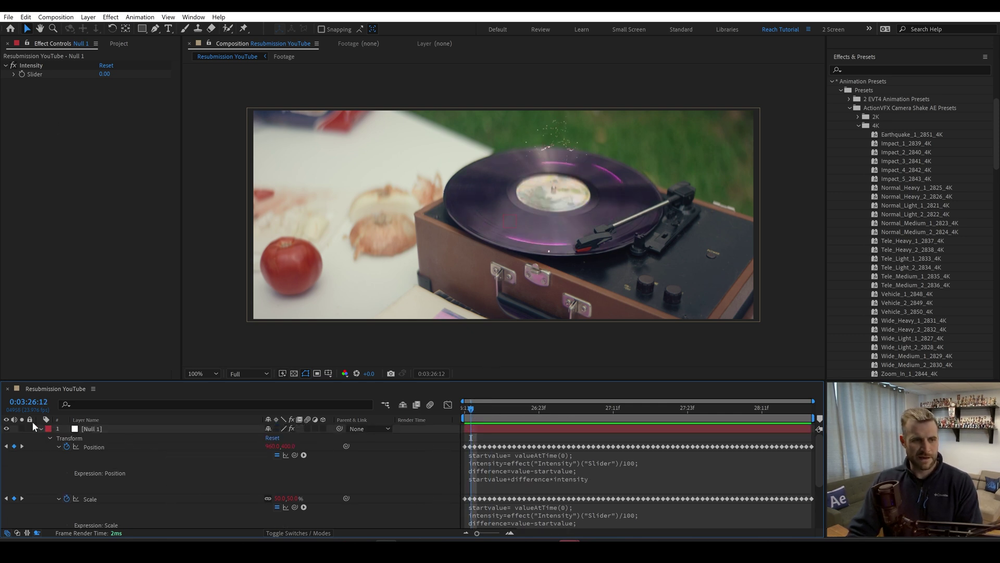
pyautogui.click(41, 430)
pyautogui.moveTo(470, 410); pyautogui.dragTo(520, 409)
pyautogui.click(105, 73)
pyautogui.write('100')
pyautogui.press('Return')
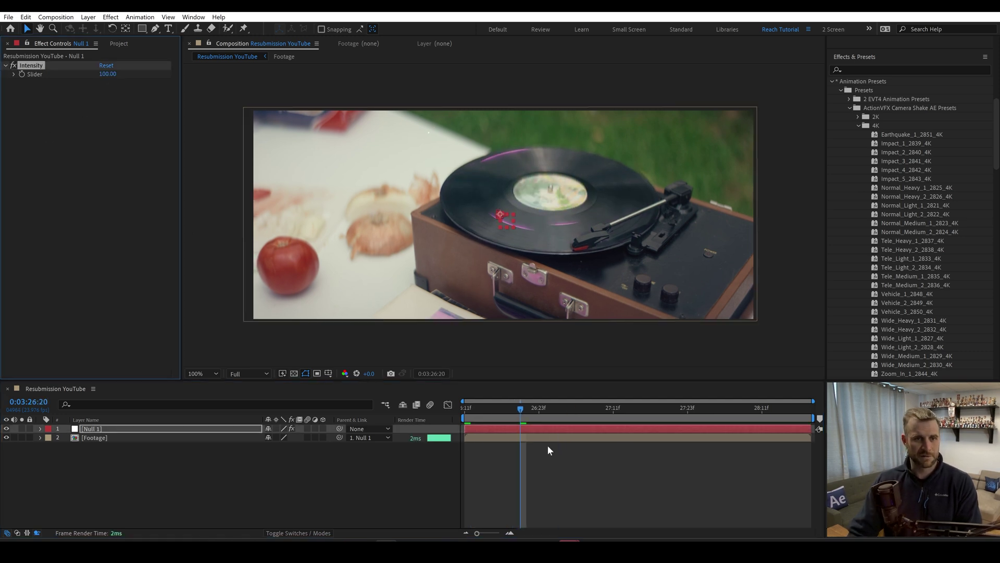
pyautogui.click(486, 407)
pyautogui.press('space')
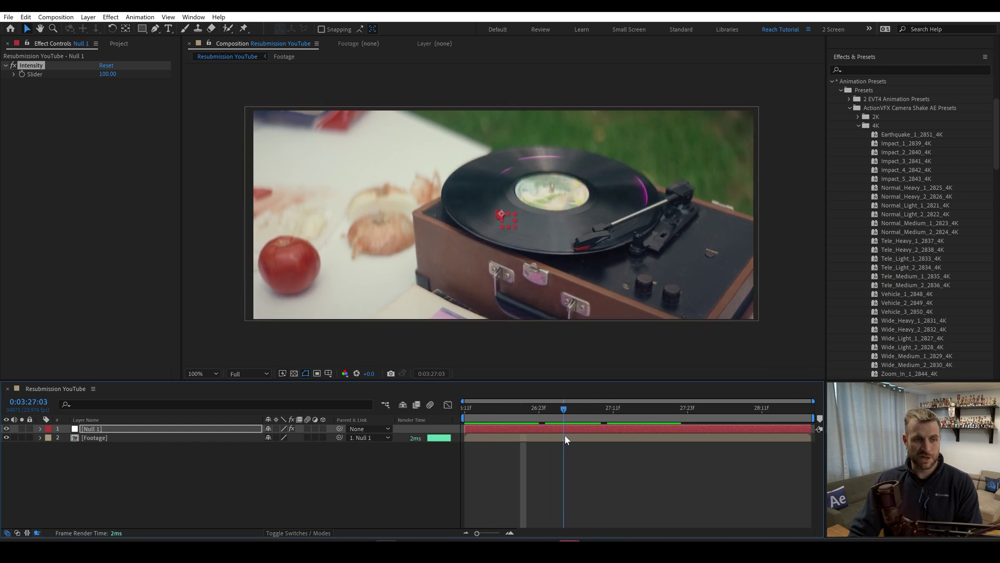
# - Paste the intensity-scaling expression onto Null 1's Position, then disable it
pyautogui.click(104, 428)
pyautogui.press('u')
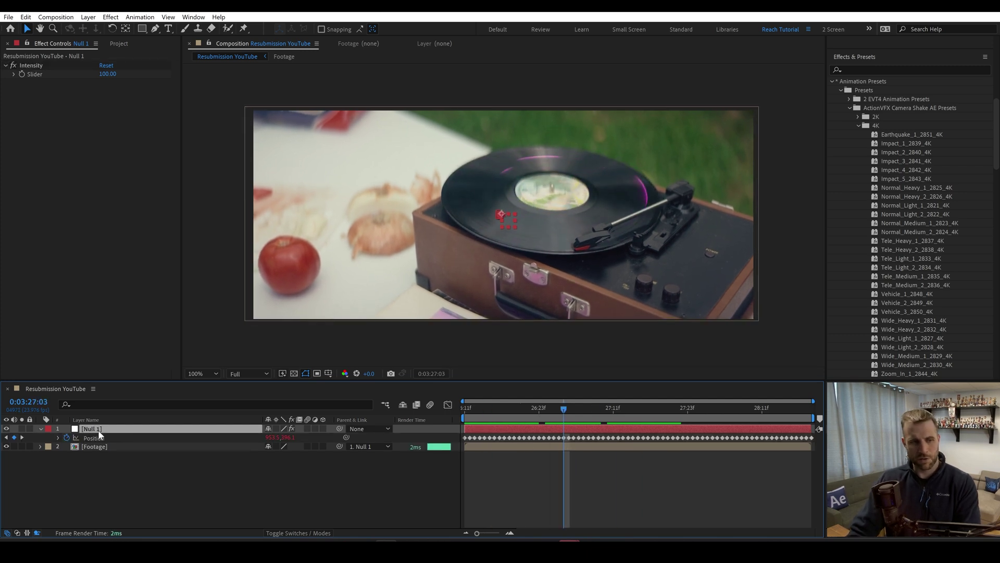
pyautogui.moveTo(563, 409)
pyautogui.mouseDown()
pyautogui.moveTo(597, 416)
pyautogui.moveTo(570, 411)
pyautogui.mouseUp()
pyautogui.click(61, 438)
pyautogui.hotkey('ctrl', 'v')
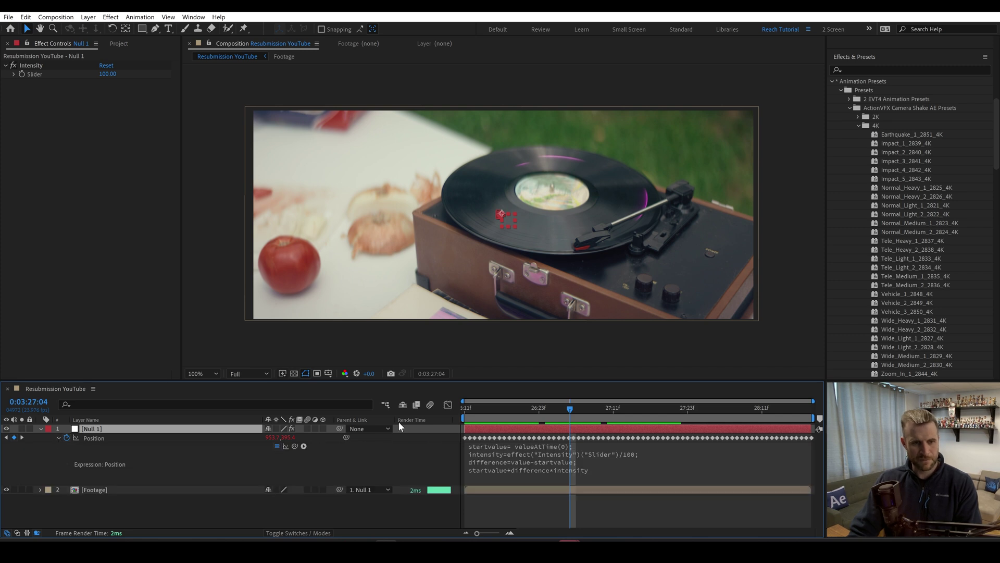
pyautogui.click(277, 446)
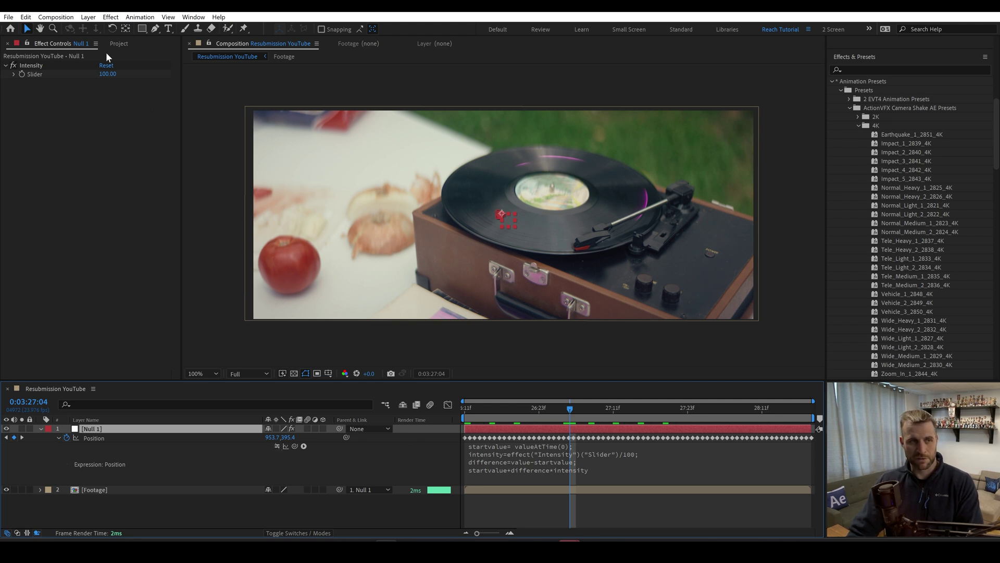
# - Set Intensity to 150 and re-enable the Position expression
pyautogui.click(107, 73)
pyautogui.write('150')
pyautogui.press('Return')
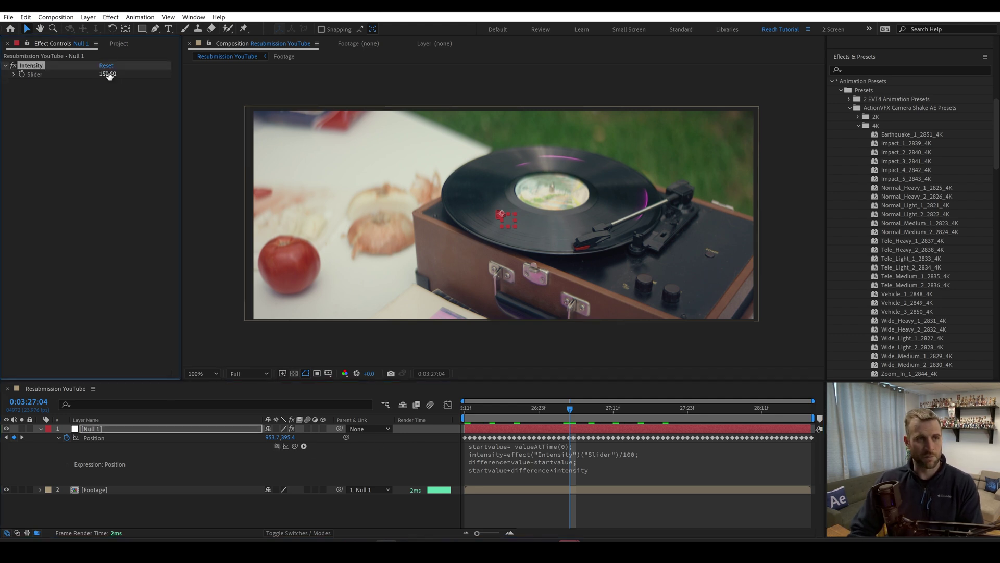
pyautogui.click(277, 448)
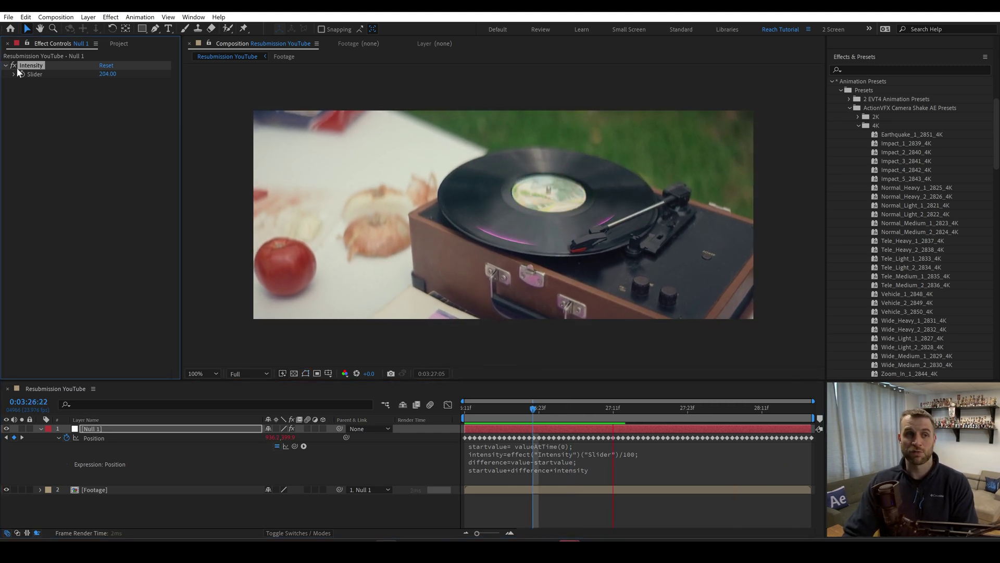
# - Key Intensity at 30, then raise it to about 143 at a later frame
pyautogui.click(107, 74)
pyautogui.write('30')
pyautogui.press('Return')
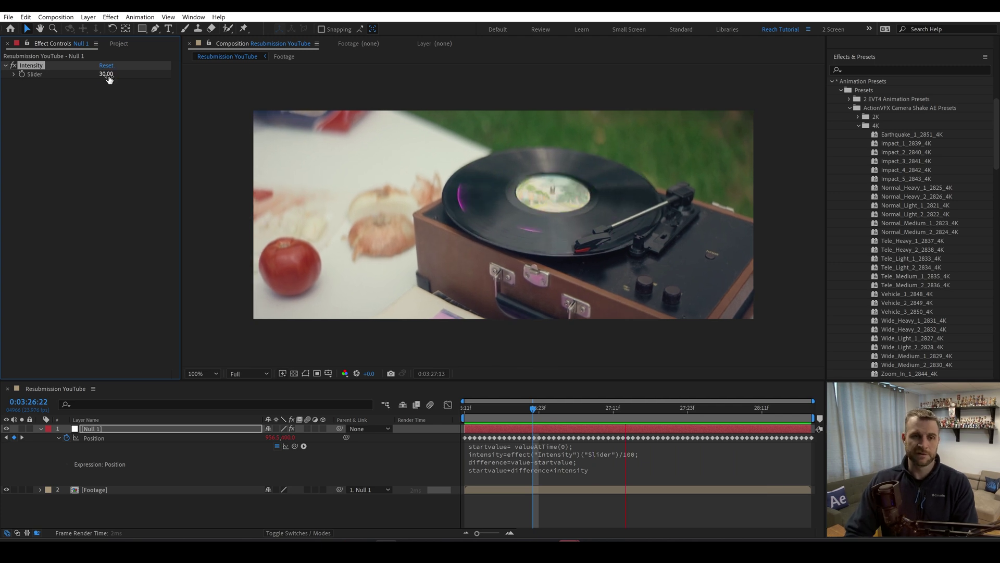
pyautogui.click(483, 409)
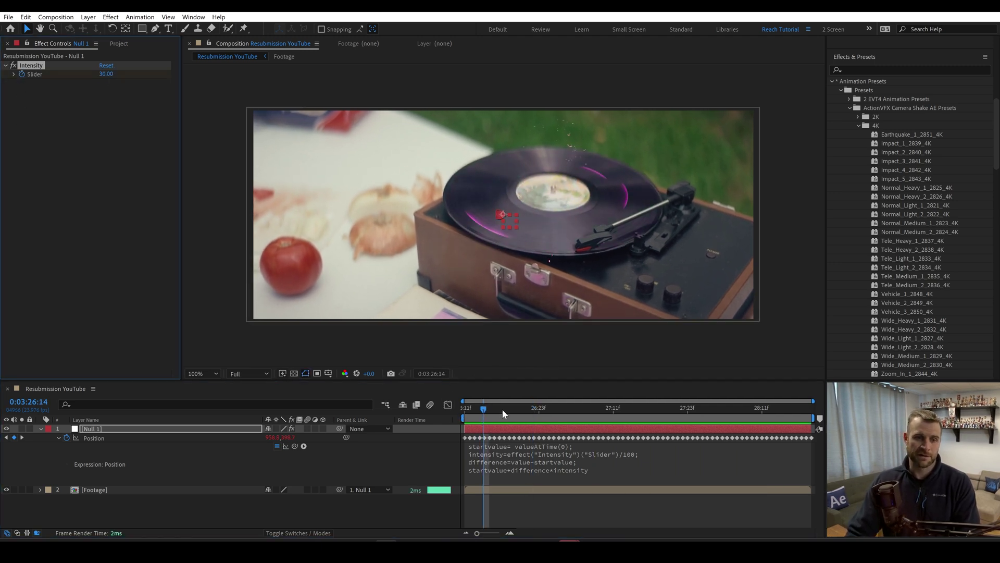
pyautogui.click(546, 409)
pyautogui.moveTo(118, 74); pyautogui.dragTo(176, 81)
pyautogui.hotkey('ctrl', 'z')
pyautogui.press('space')
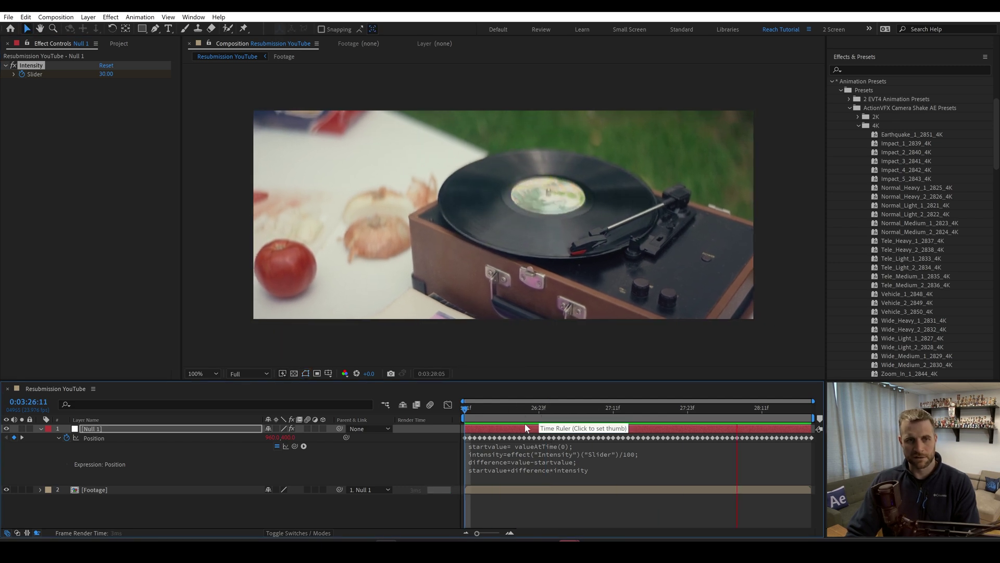
pyautogui.press('space')
pyautogui.hotkey('ctrl', 'shift', 'z')
# - Show Null 1's keyframes from 0:03:26:18 and play back the ramping shake
pyautogui.click(508, 417)
pyautogui.click(503, 426)
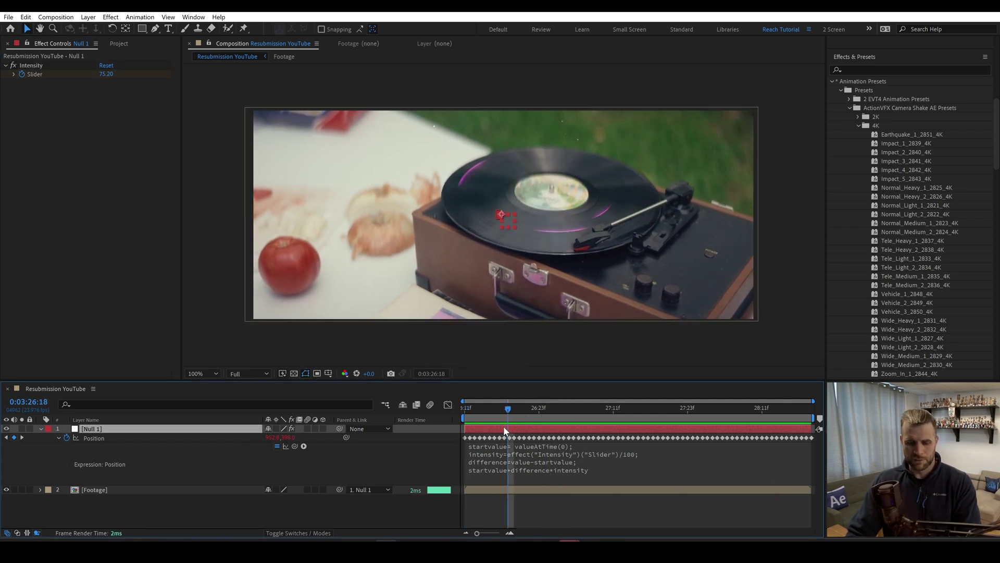
pyautogui.press('u')
pyautogui.press('space')
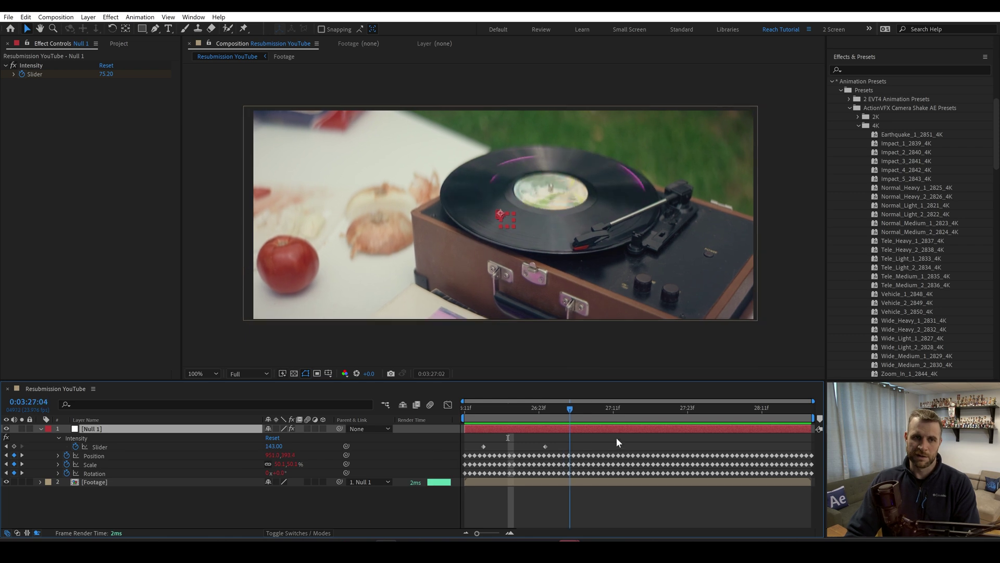
# - Apply a Slider Control to Null 1 and name it 'Position Intensity'
pyautogui.press('space')
pyautogui.hotkey('ctrl', 'space')
pyautogui.write('slid')
pyautogui.press('Return')
pyautogui.press('Return')
pyautogui.write('P')
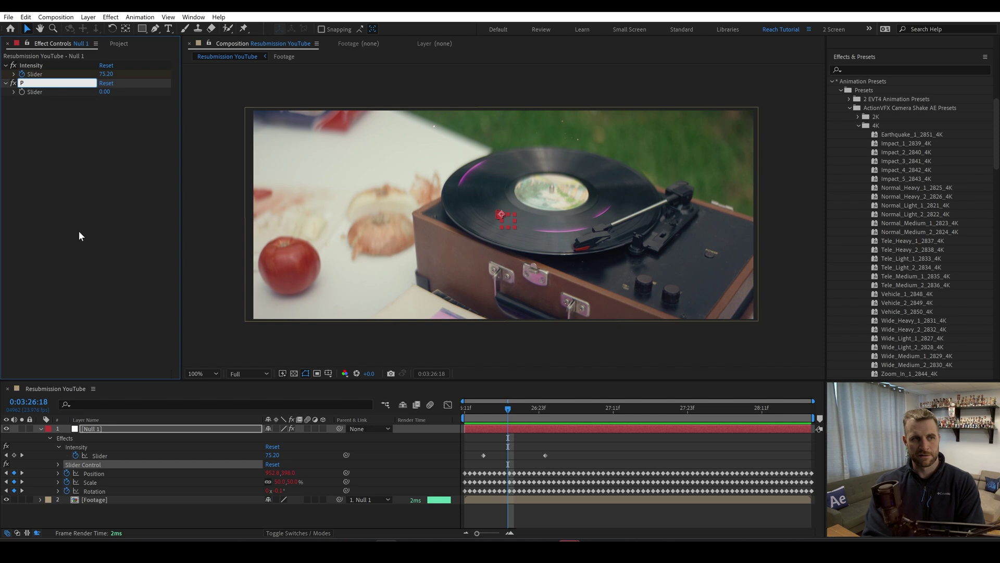
pyautogui.write('osition Intensity')
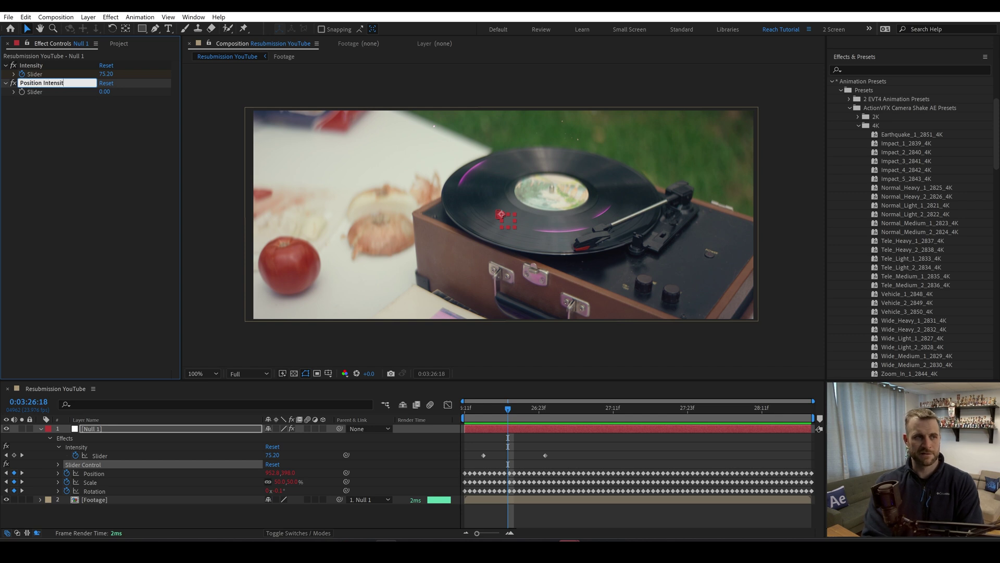
pyautogui.click(90, 428)
# - Add a positionintensity line to the Position expression, linked to the Position Intensity slider divided by 100
pyautogui.press('u')
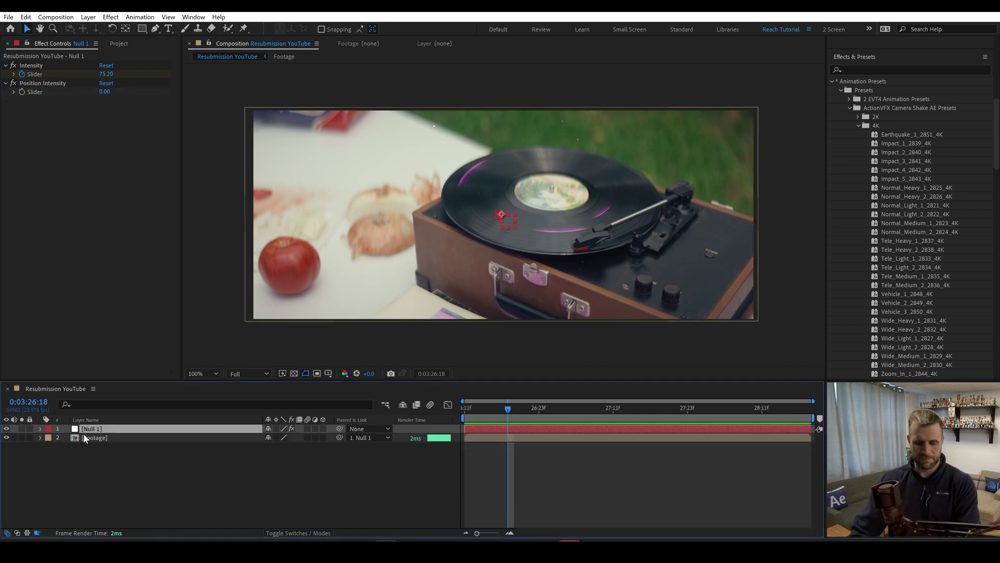
pyautogui.press('u')
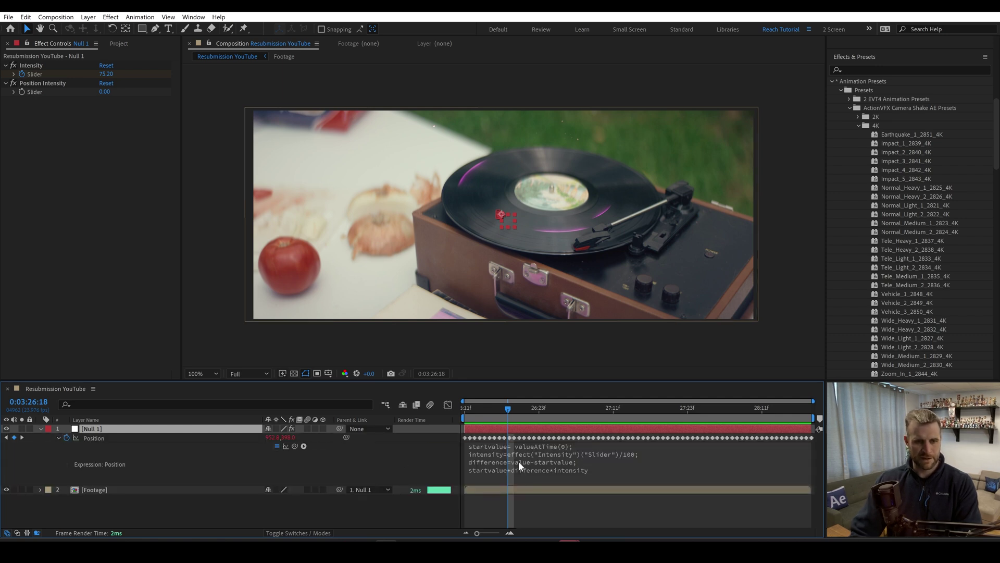
pyautogui.click(518, 462)
pyautogui.click(674, 454)
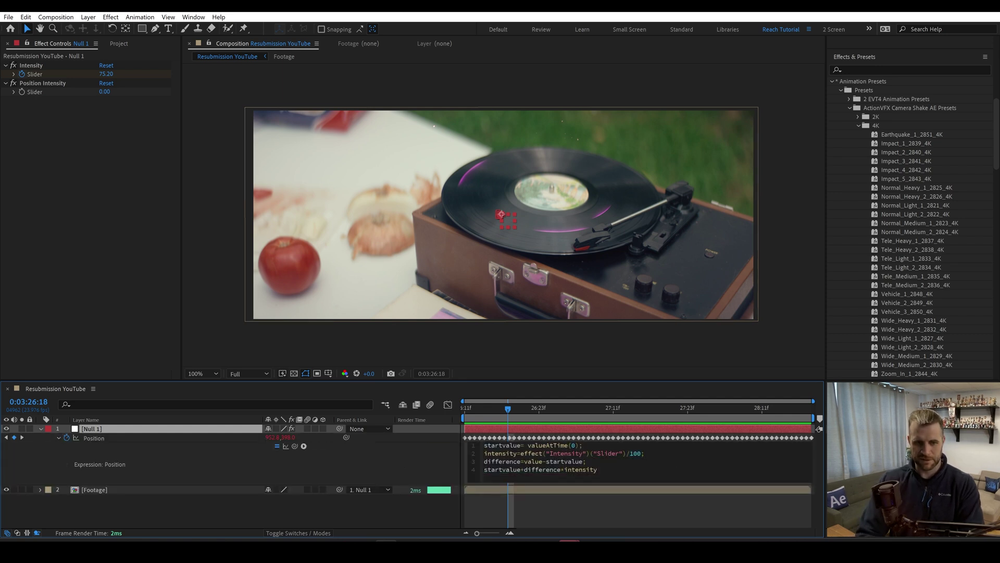
pyautogui.press('Return')
pyautogui.write('pos')
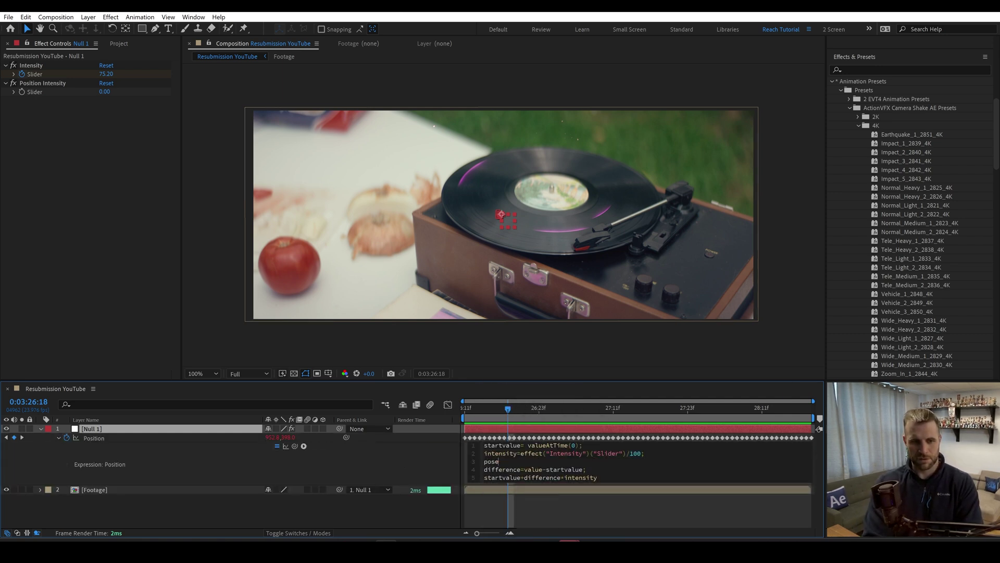
pyautogui.write('itionint')
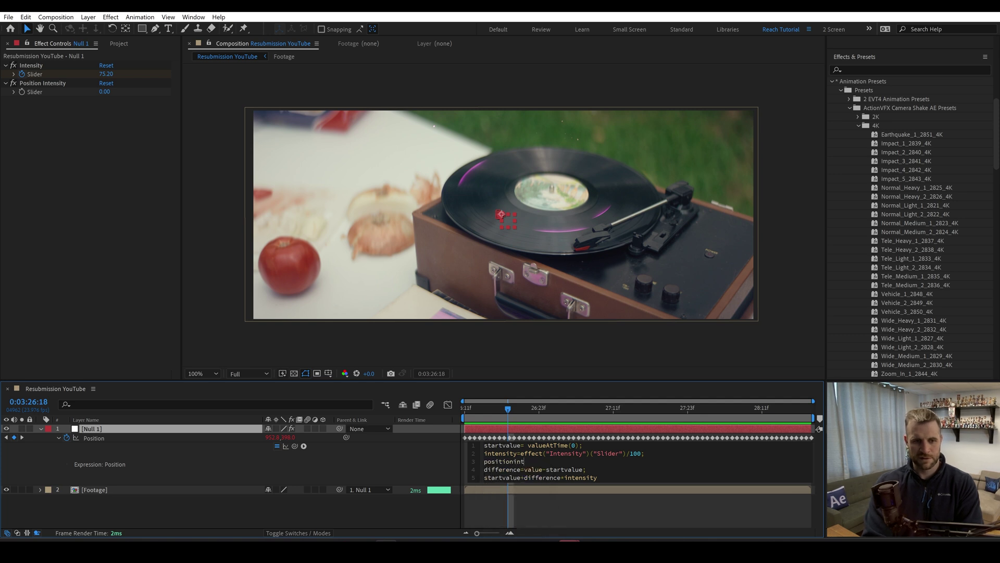
pyautogui.write('ensity=')
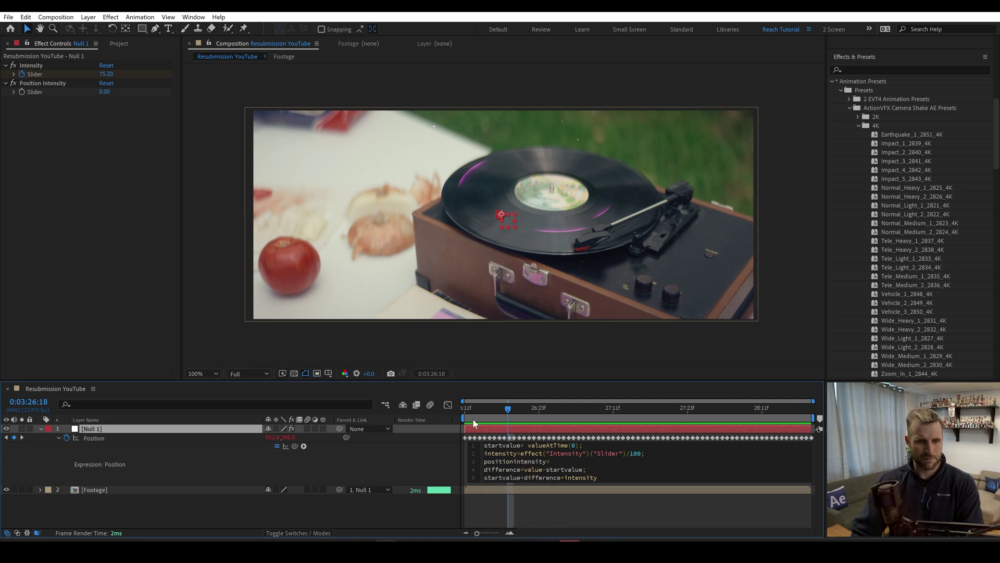
pyautogui.moveTo(294, 446); pyautogui.dragTo(35, 92)
pyautogui.write('/100;')
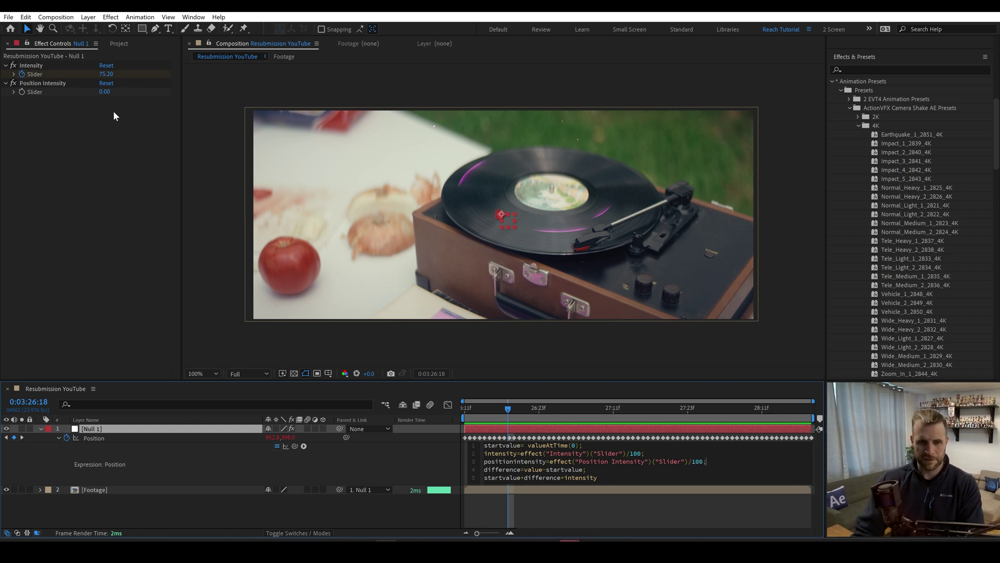
# - Multiply the expression's last line by positionintensity and commit the edit
pyautogui.press('Down')
pyautogui.press('Down')
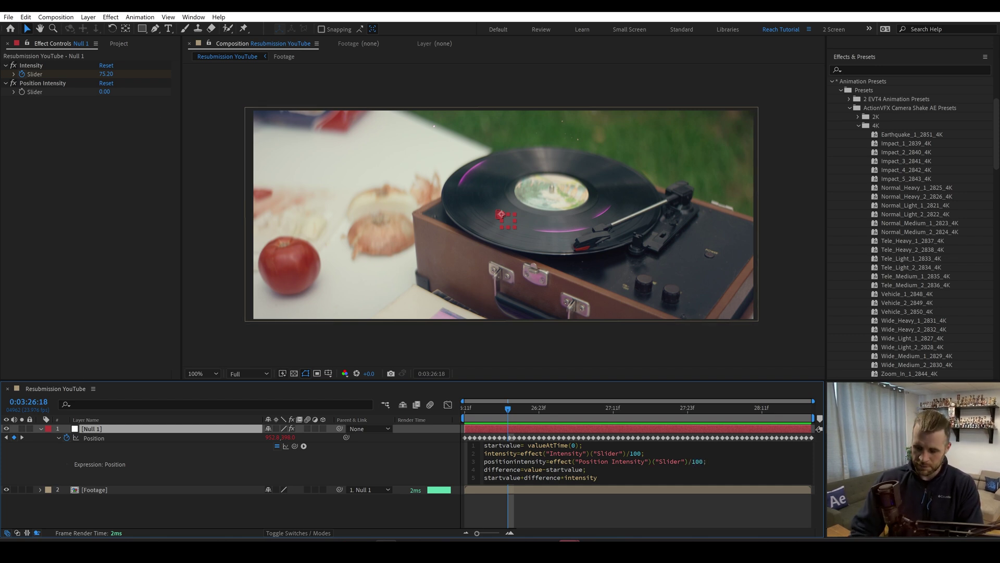
pyautogui.write('*position')
pyautogui.press('Down')
pyautogui.press('Down')
pyautogui.press('Return')
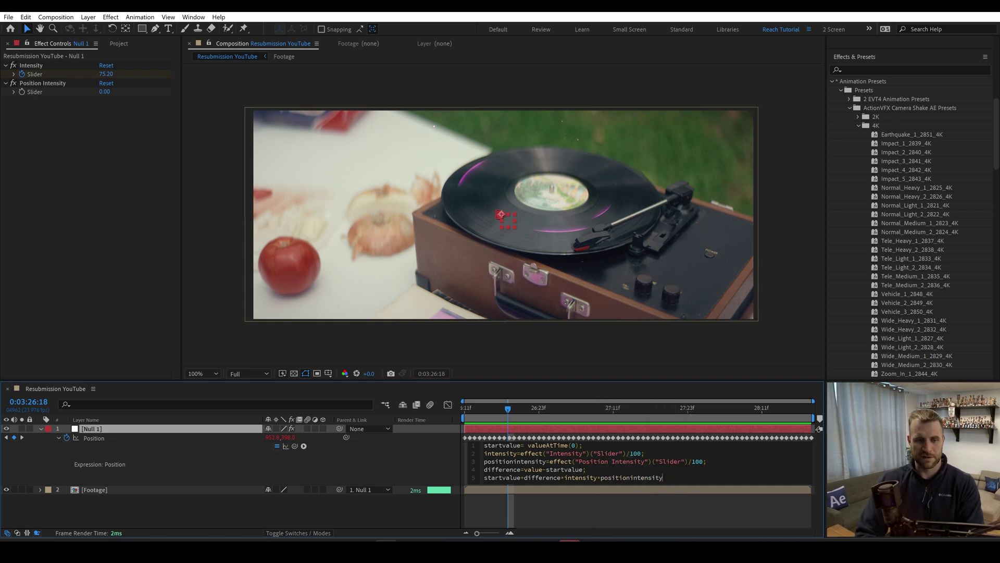
pyautogui.click(109, 130)
# - Set Position Intensity to 100 and check the shake at 0:03:27:05
pyautogui.click(104, 91)
pyautogui.write('100')
pyautogui.press('Return')
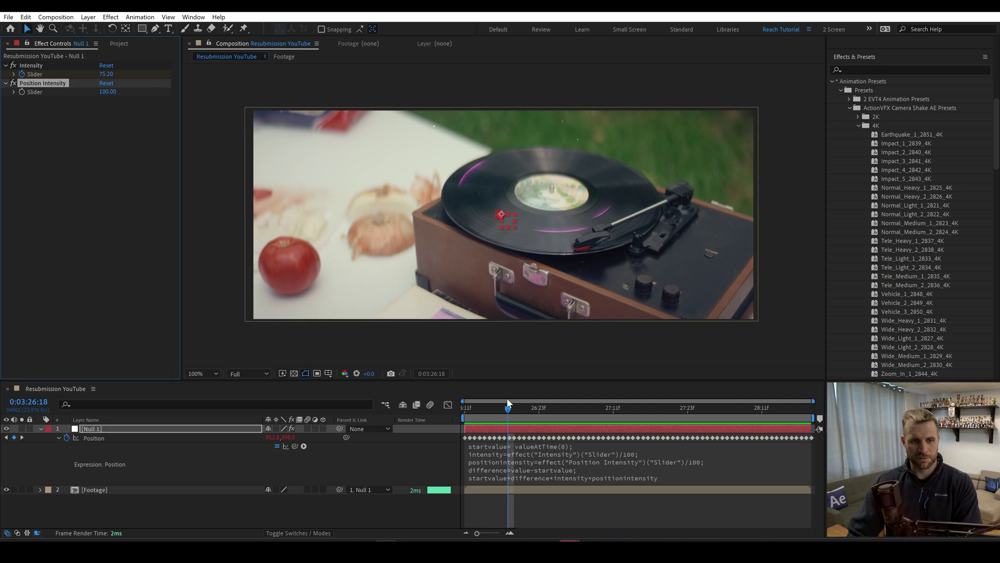
pyautogui.moveTo(508, 402); pyautogui.dragTo(577, 405)
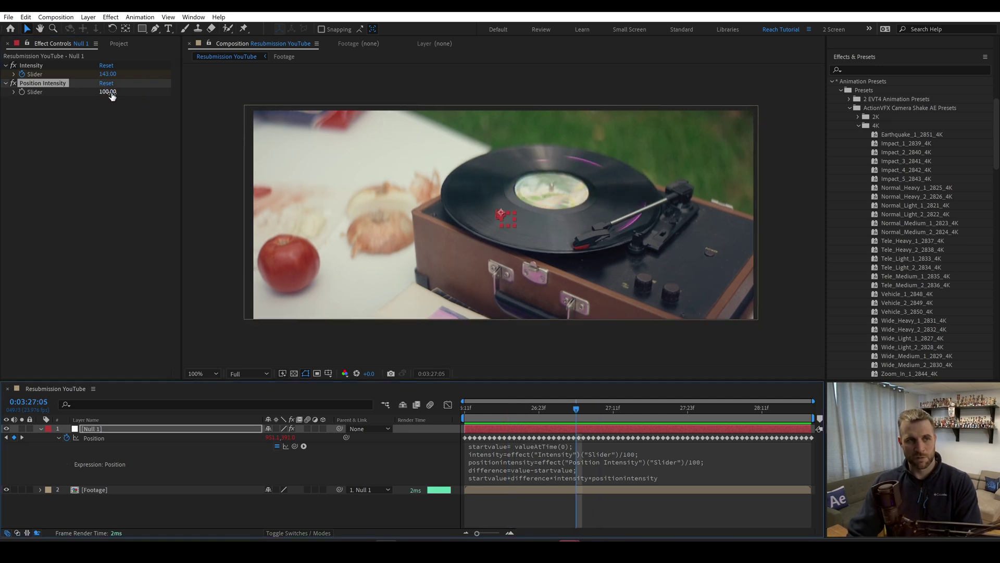